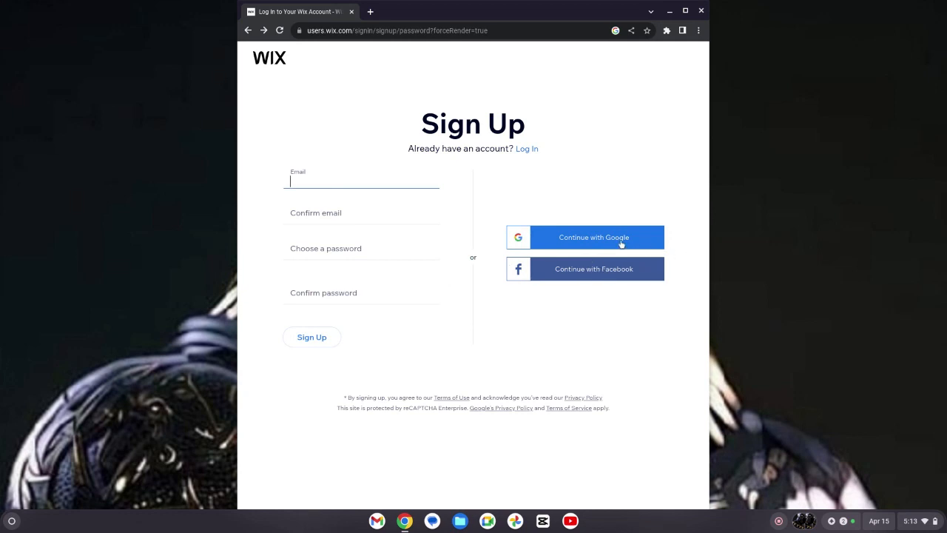
- Sign up for Wix with the existing Google account and approve sharing its profile details
left_click(613, 239)
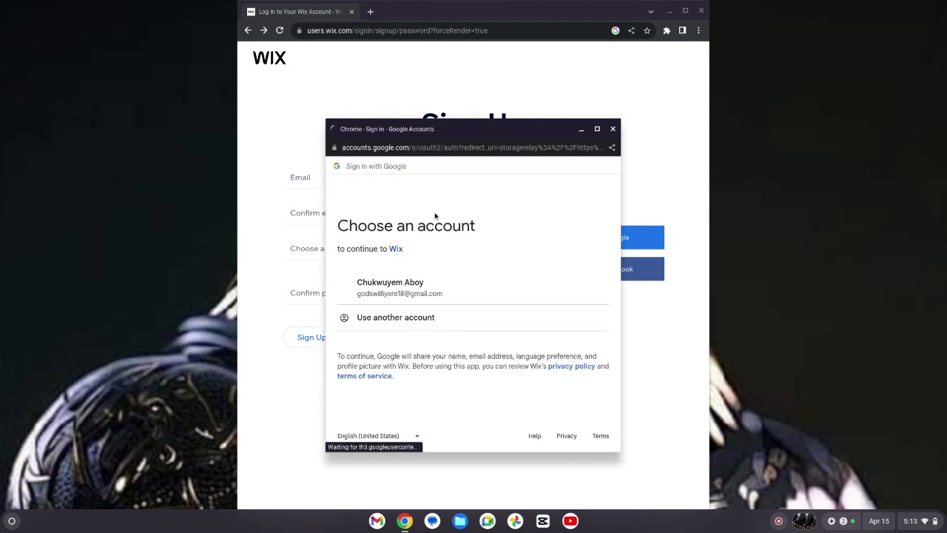
left_click(418, 368)
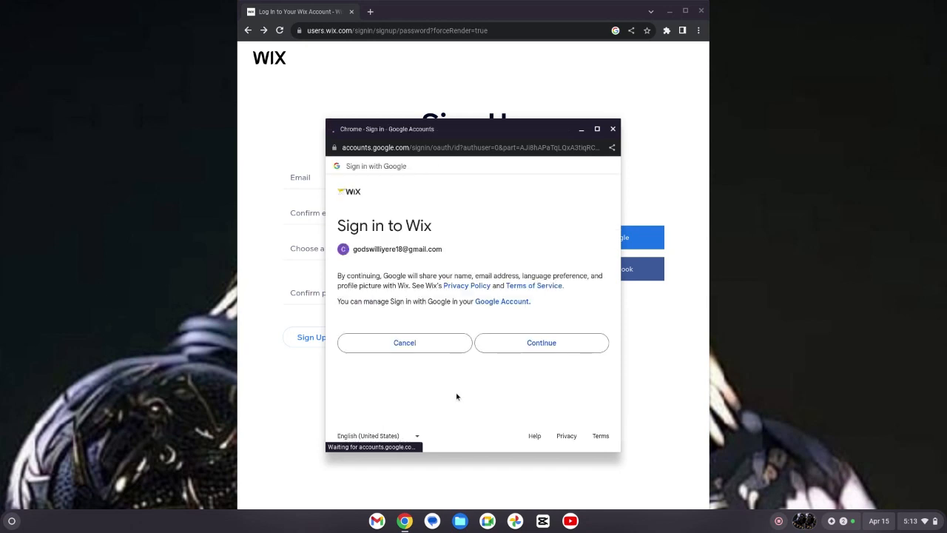
left_click(527, 420)
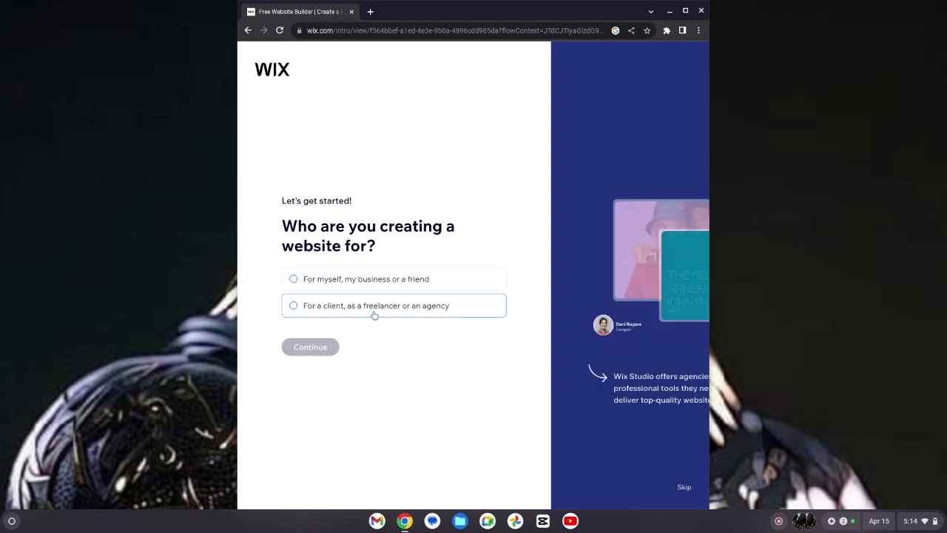
left_click(400, 282)
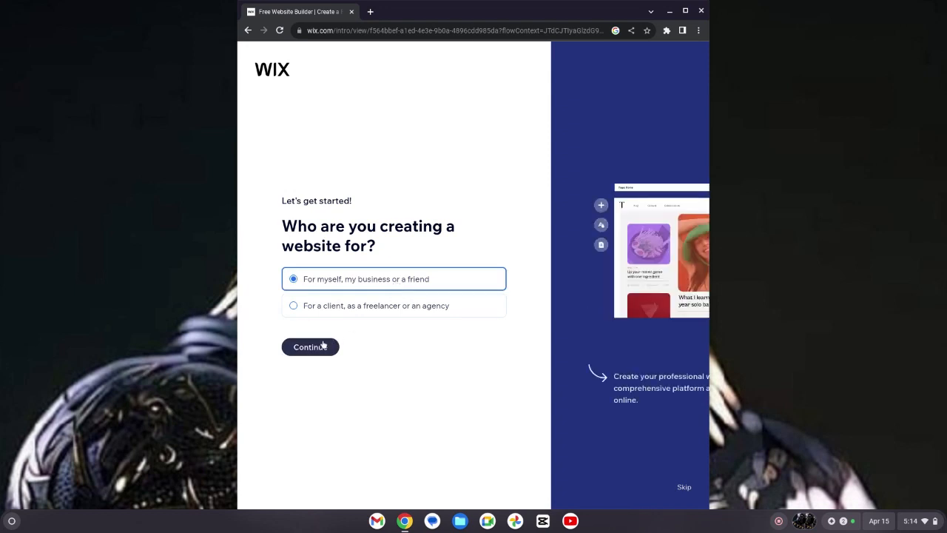
left_click(318, 347)
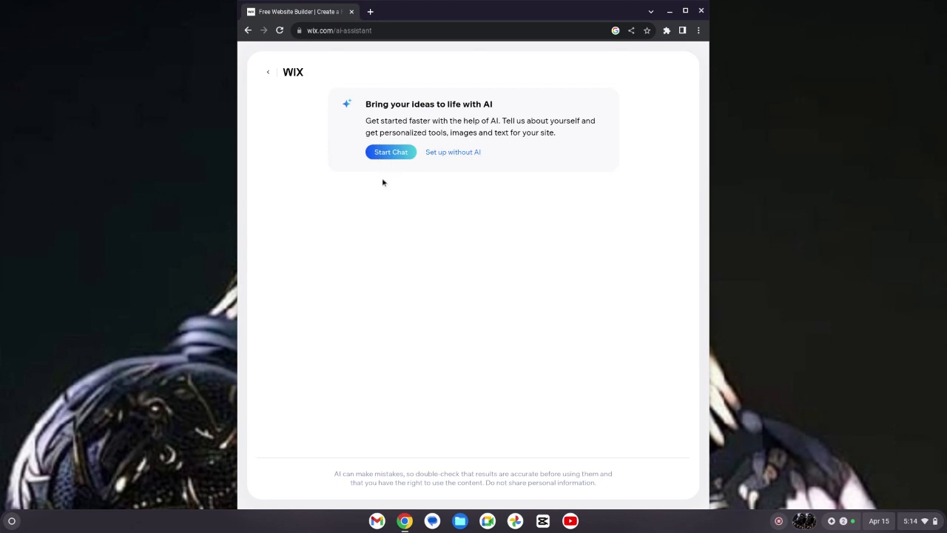
left_click(386, 155)
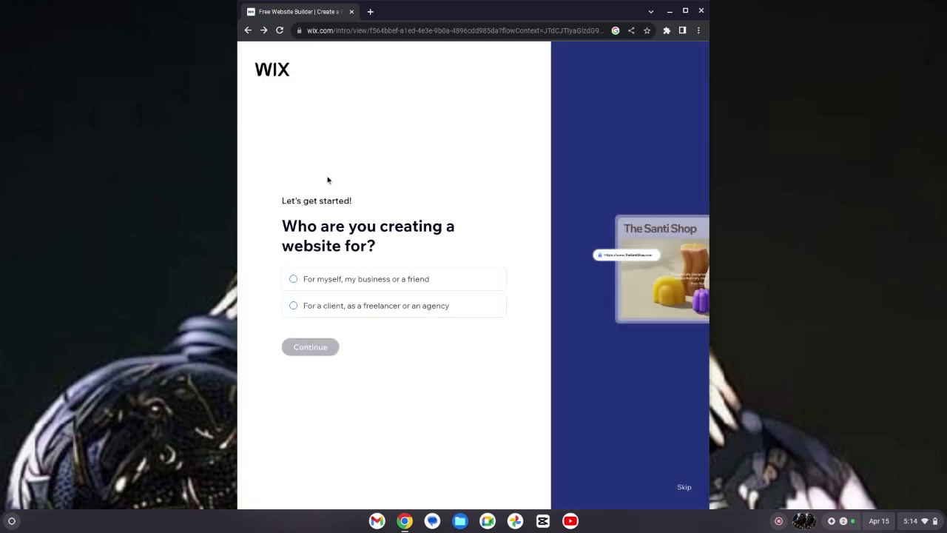
- Skip the introductory questions and name the website with the owner's first name in possessive form followed by "Digital skills"
left_click(684, 488)
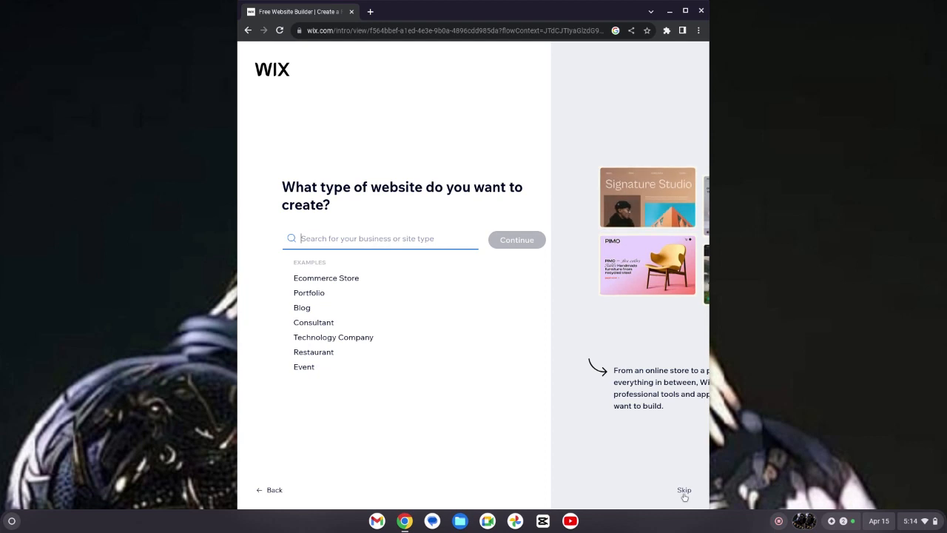
left_click(682, 492)
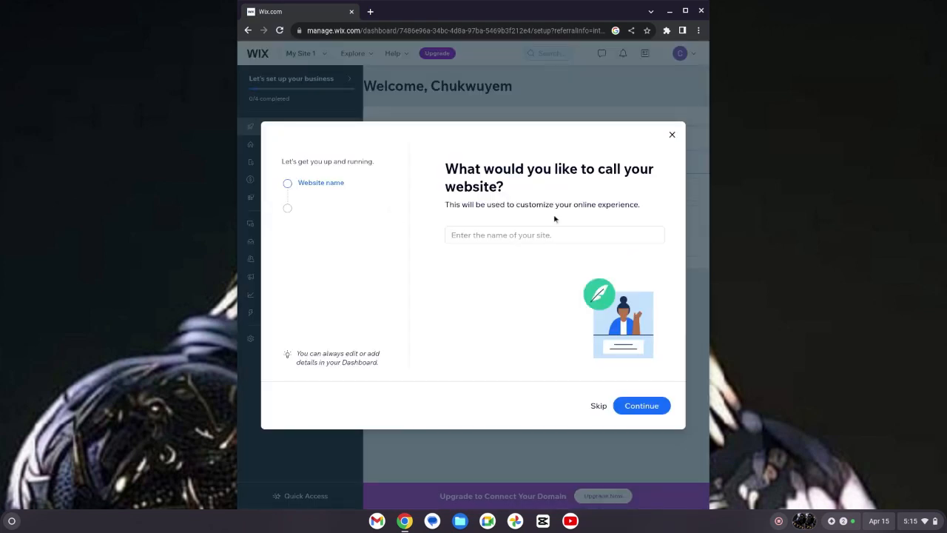
left_click(507, 235)
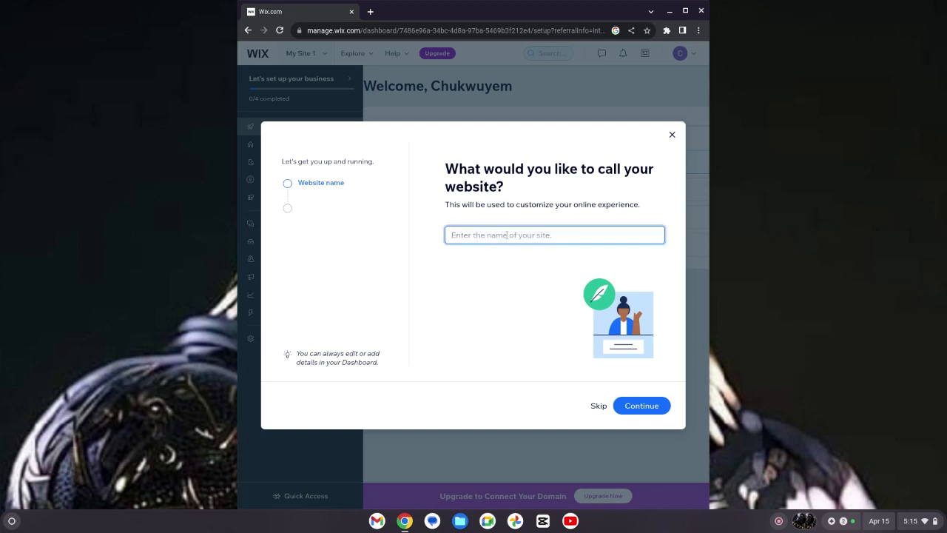
type("Godswill's")
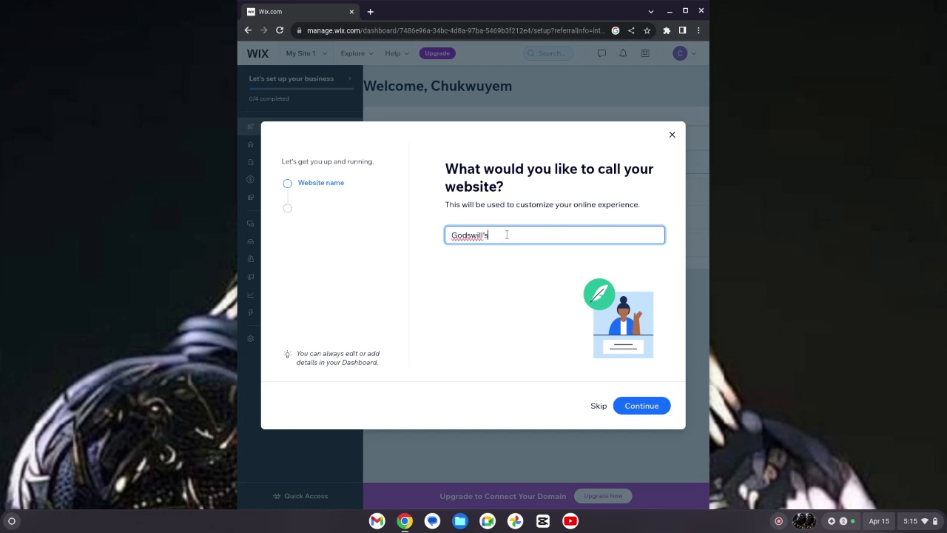
type("Digital skills")
left_click(656, 405)
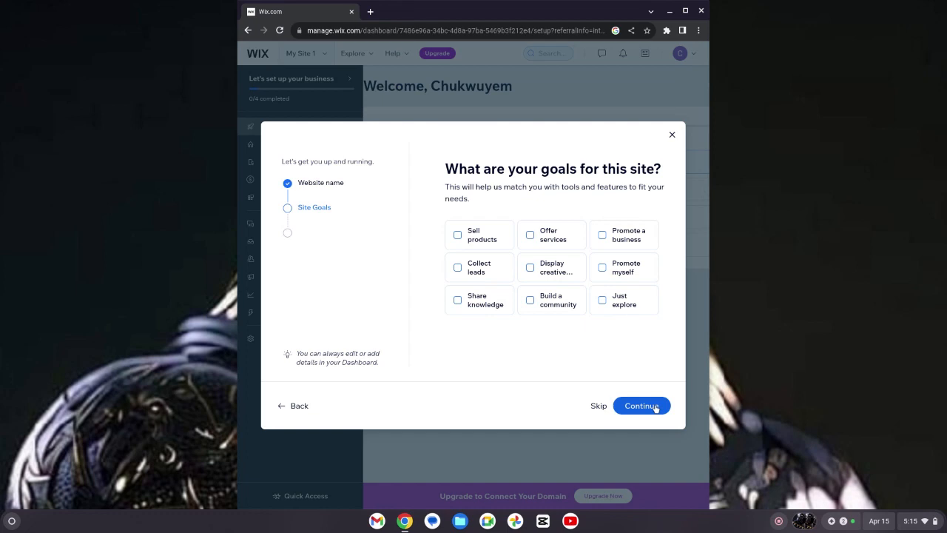
- Set the site goal to Offer services, finish setup without adding apps, and open the "Design your website" task
left_click(529, 237)
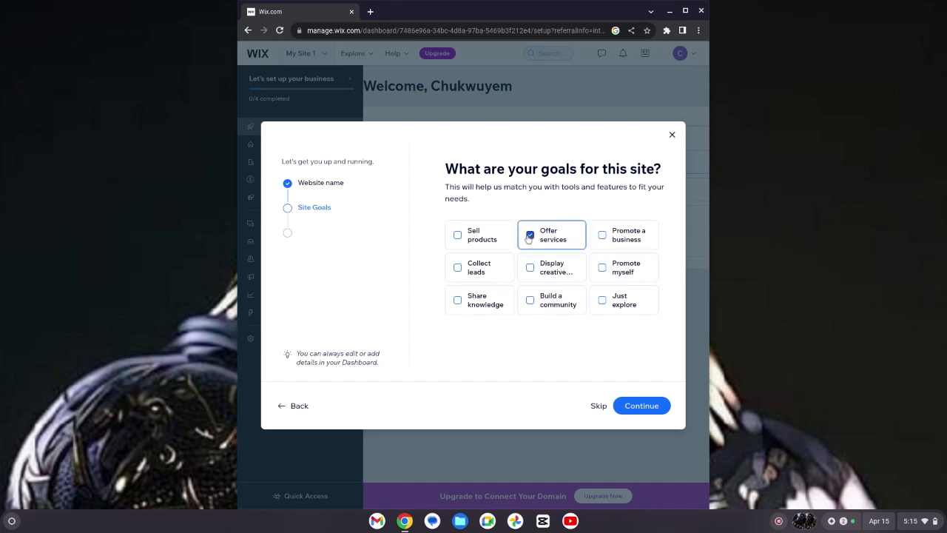
left_click(649, 403)
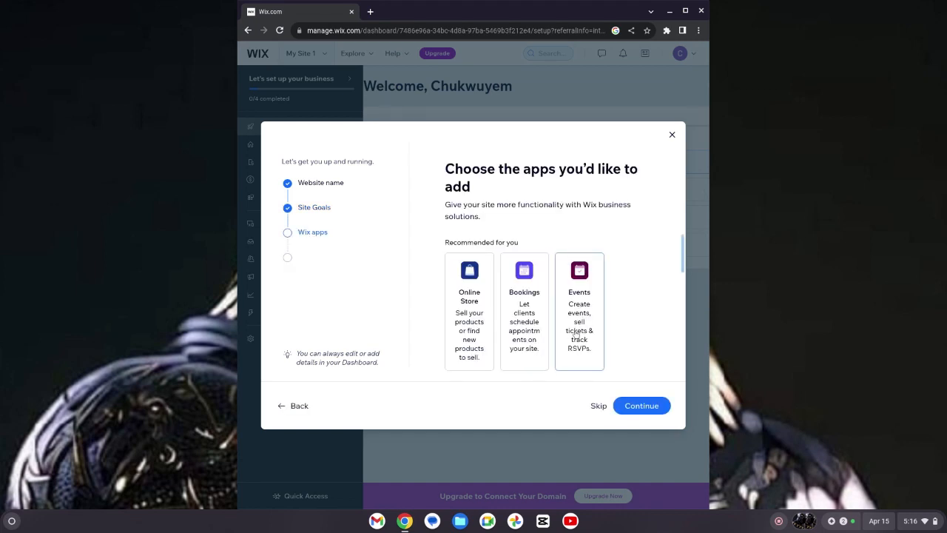
left_click(598, 407)
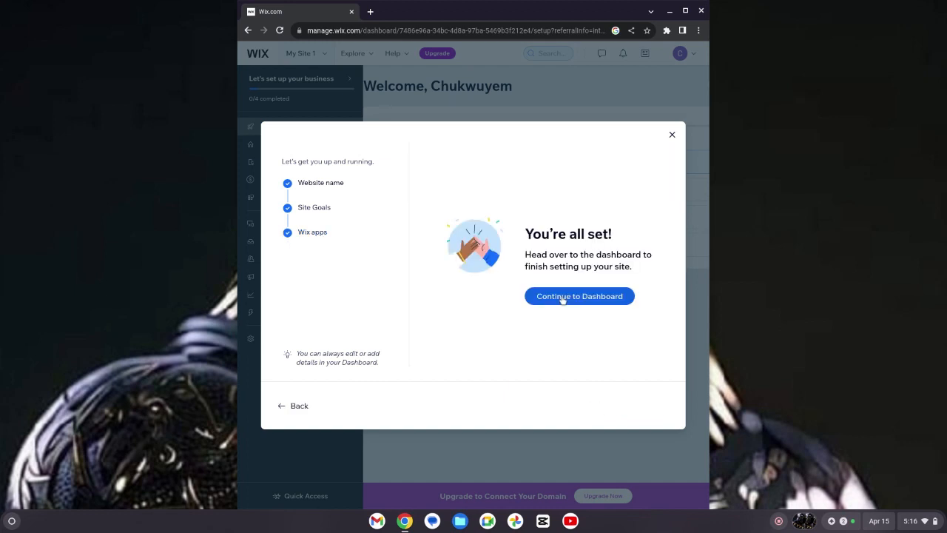
left_click(563, 299)
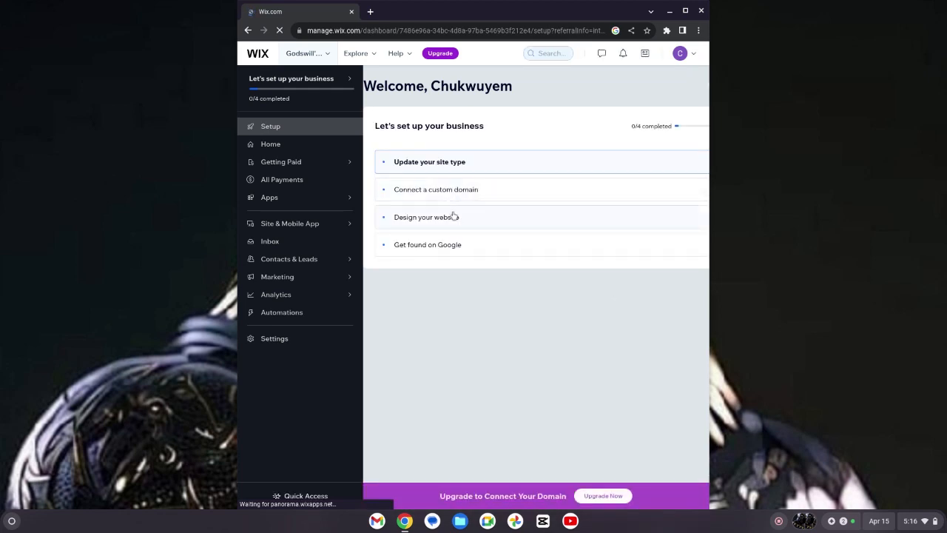
left_click(452, 216)
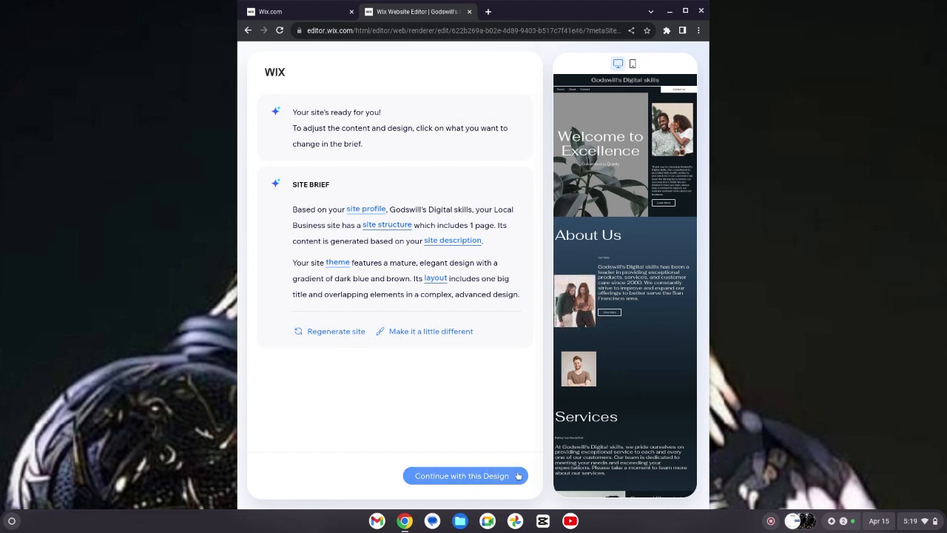
- Accept the AI-generated site design, but leave without saving and return to the choice of design methods
left_click(510, 476)
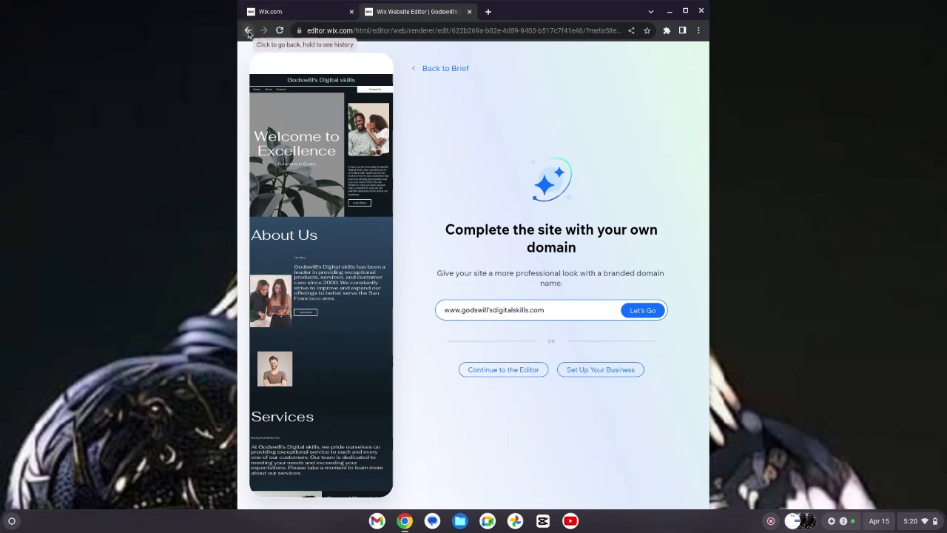
left_click(249, 32)
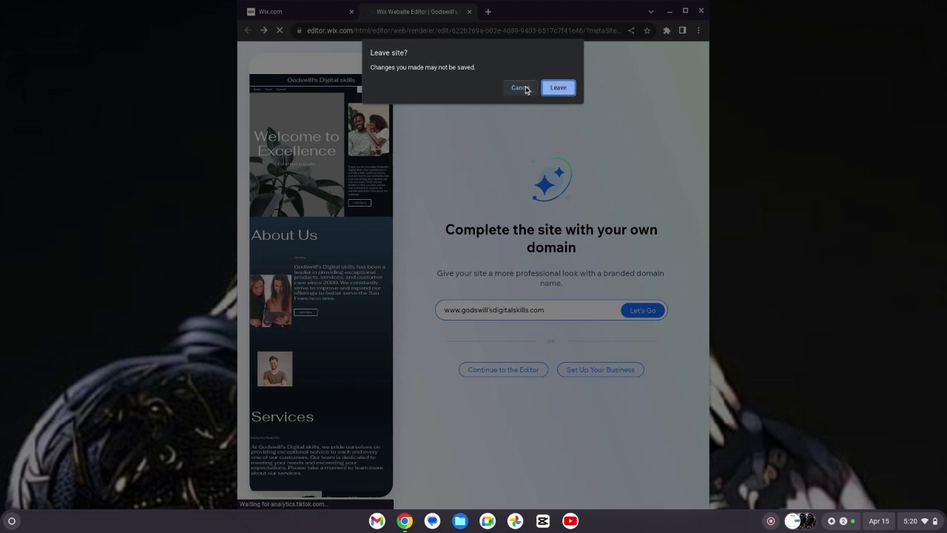
left_click(557, 88)
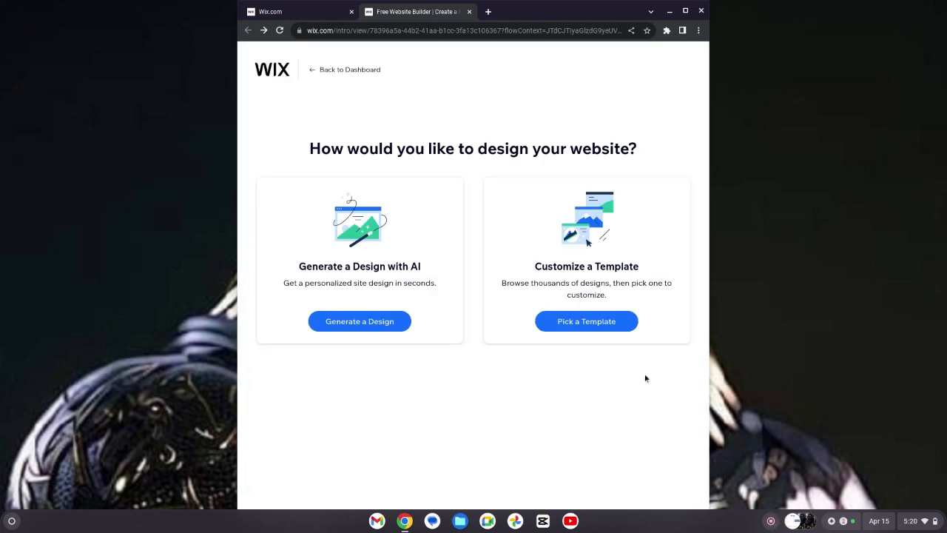
- Create a new site from the blank "Start from Scratch" template and dismiss the editor's introductory overlay
left_click(584, 327)
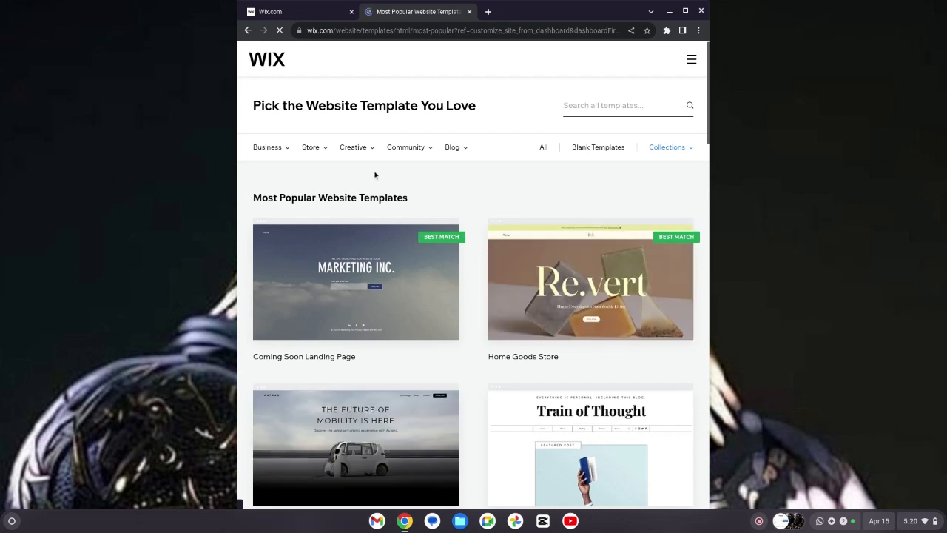
left_click(605, 146)
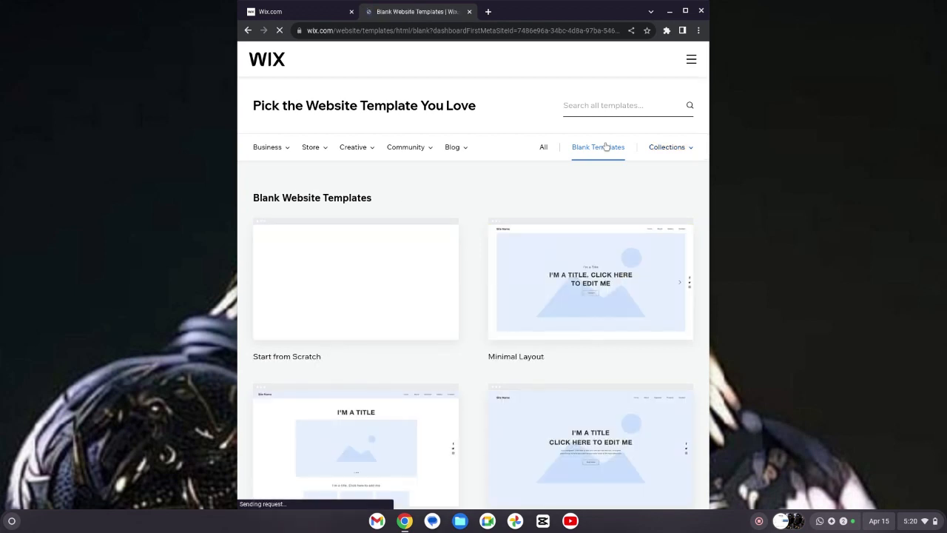
mouse_move(398, 276)
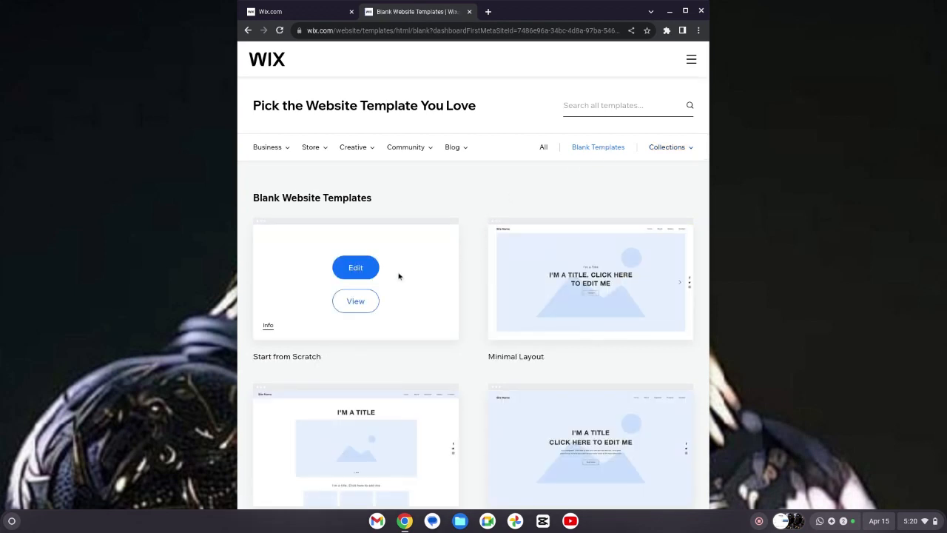
left_click(360, 271)
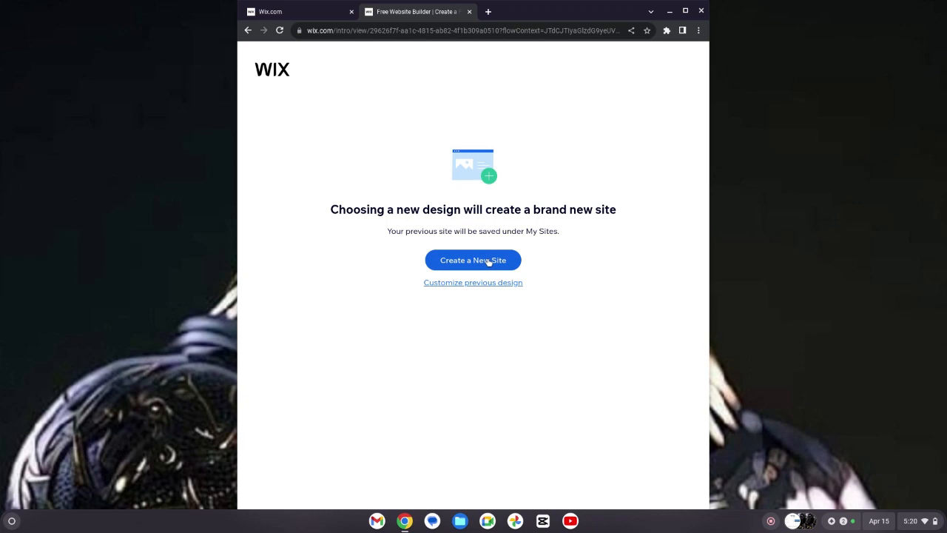
left_click(488, 262)
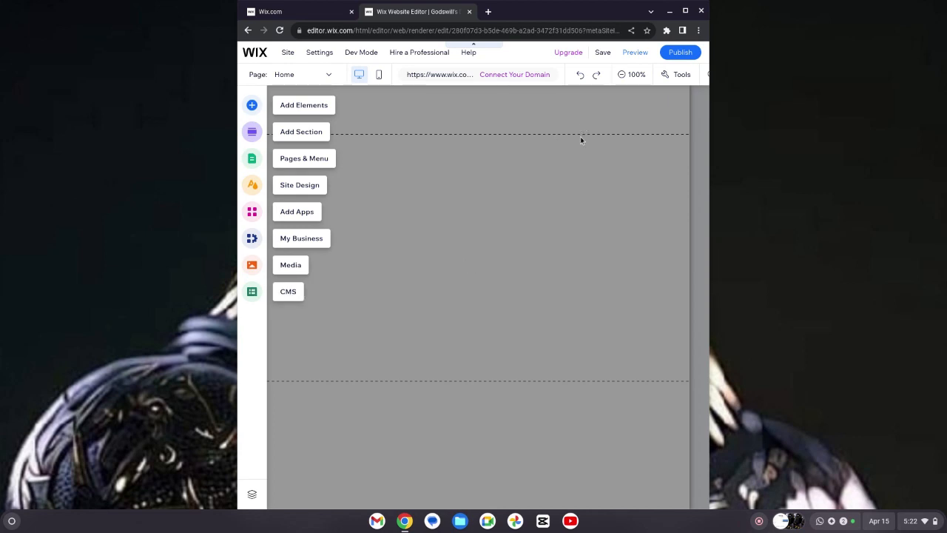
left_click(575, 165)
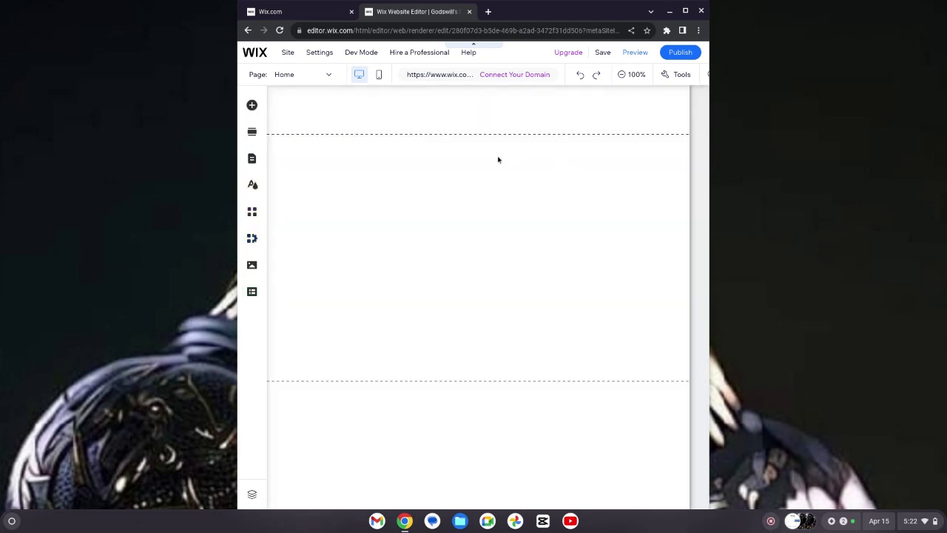
left_click(560, 157)
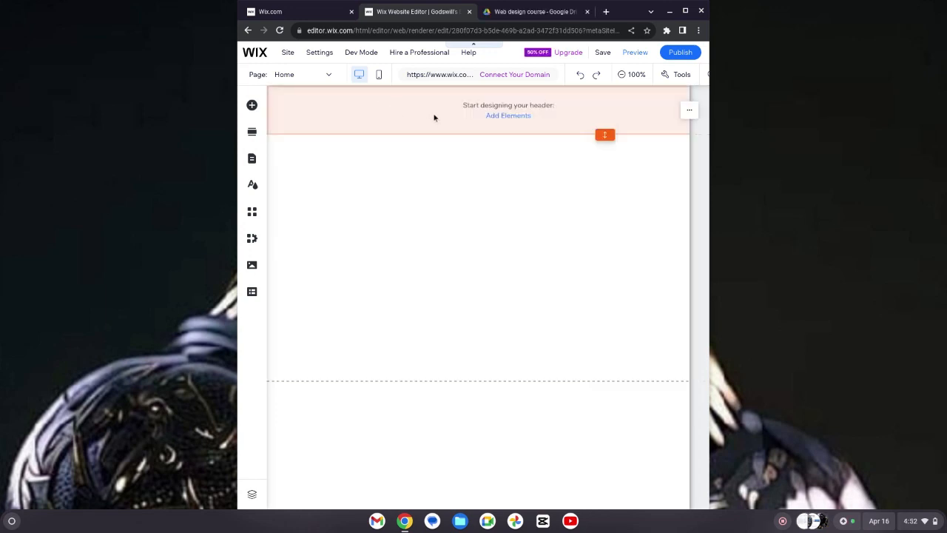
left_click(441, 152)
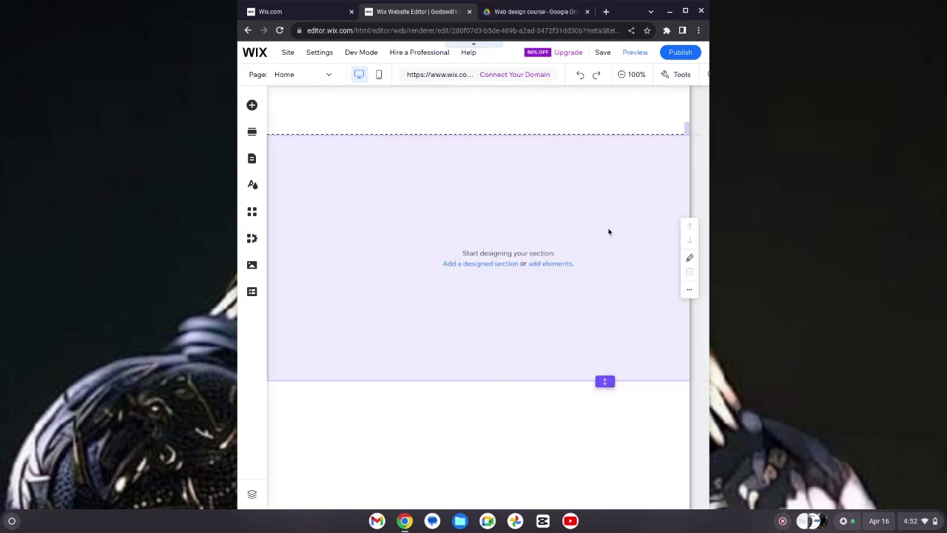
left_click(619, 483)
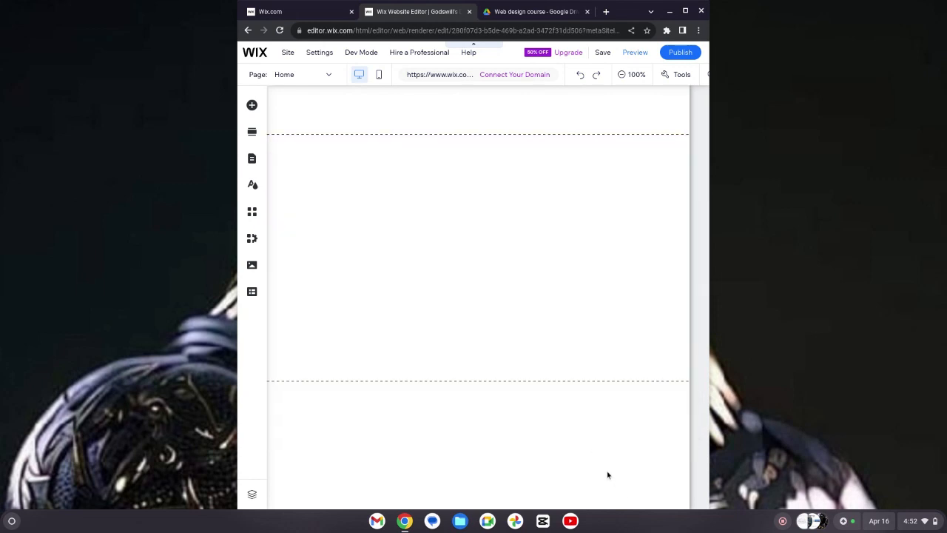
left_click(590, 407)
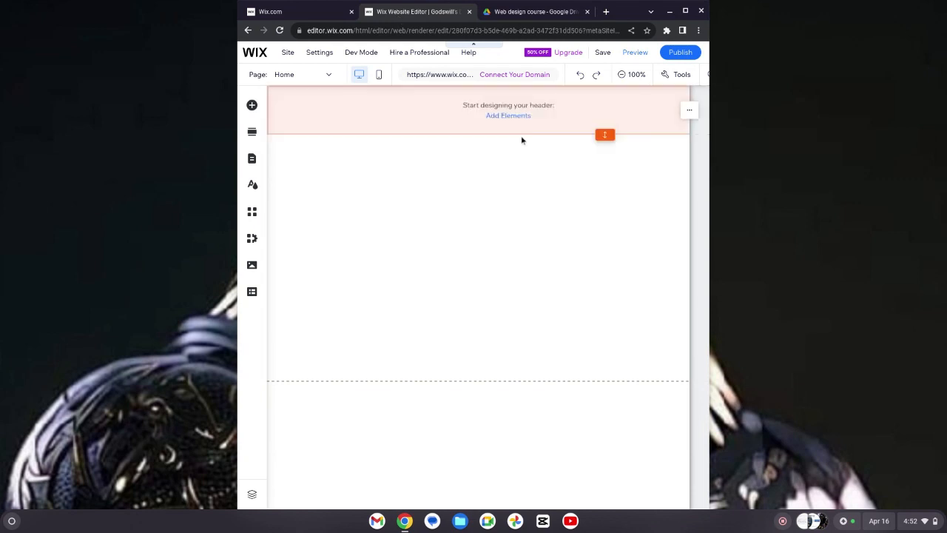
- Change the page header's design to the dark red preset with a pink lower edge
mouse_move(489, 134)
left_click(478, 107)
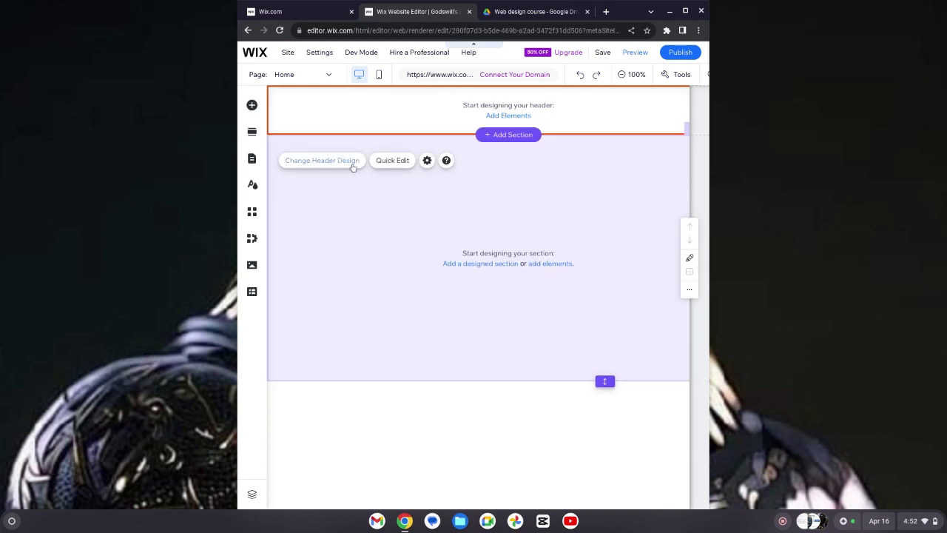
left_click(349, 163)
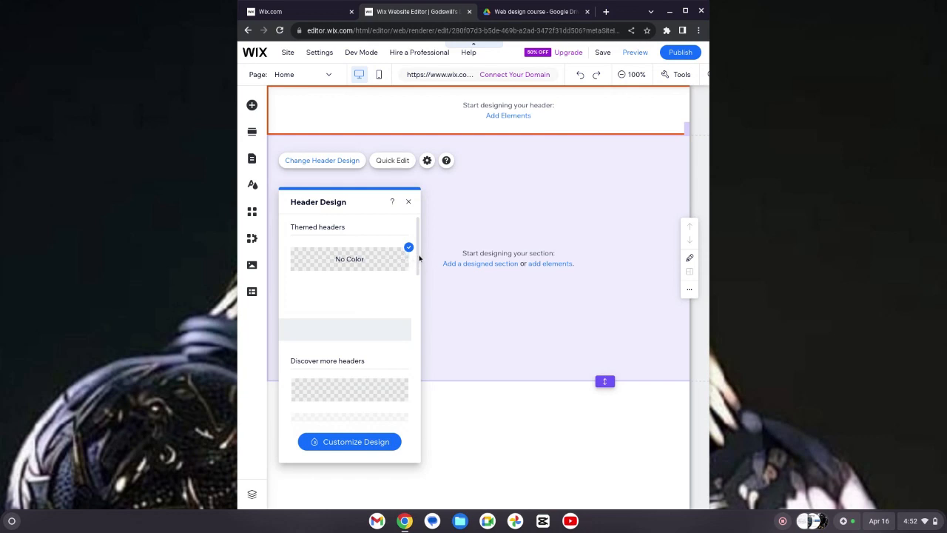
left_click_drag(419, 257, 433, 359)
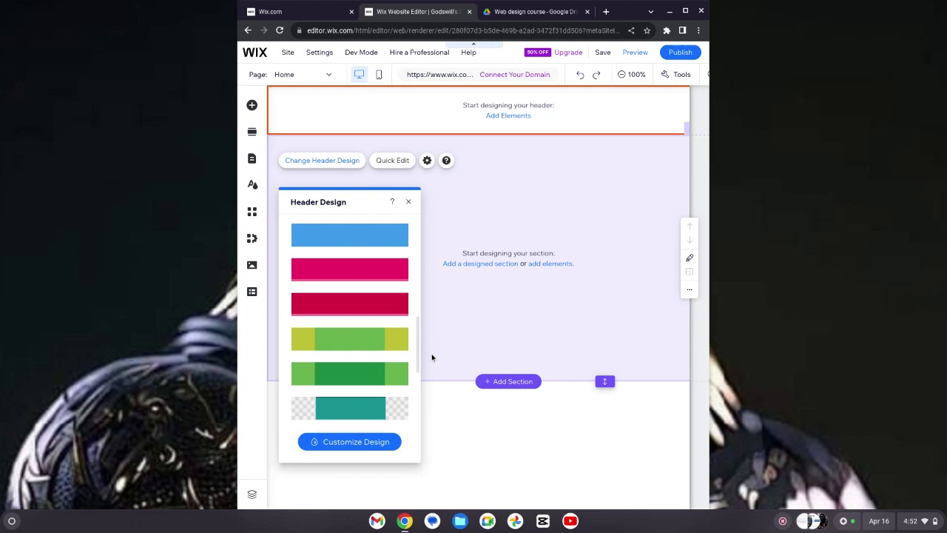
left_click(362, 304)
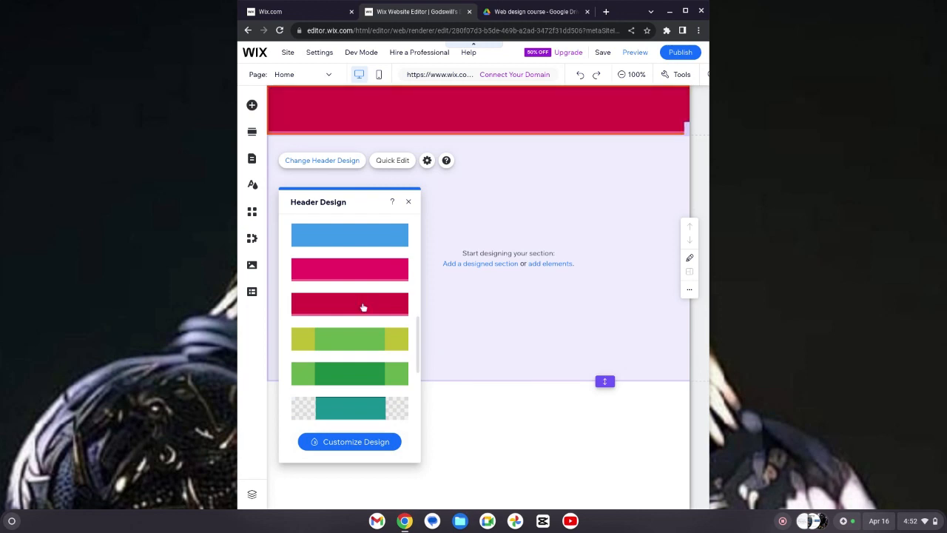
left_click(363, 306)
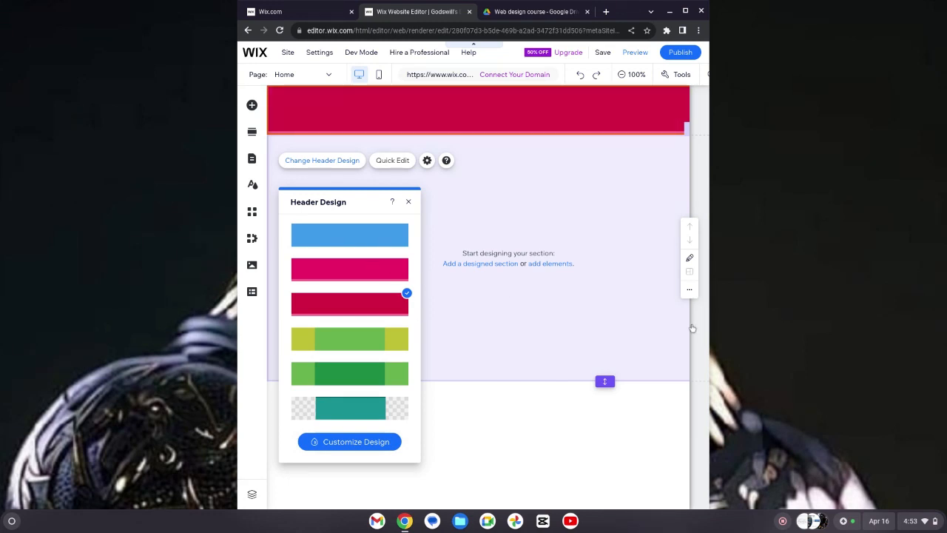
- Change the page footer's design to the solid black preset
left_click(635, 412)
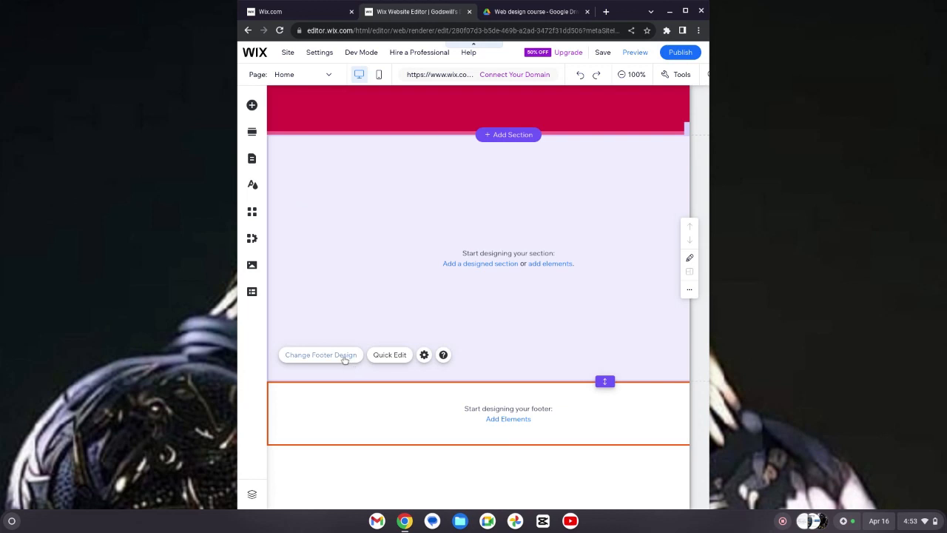
left_click(344, 357)
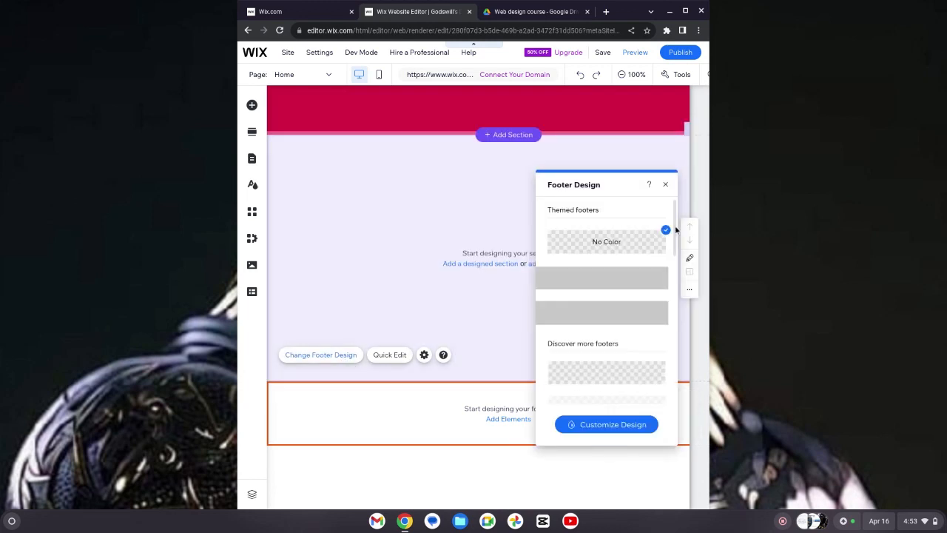
left_click_drag(675, 229, 668, 281)
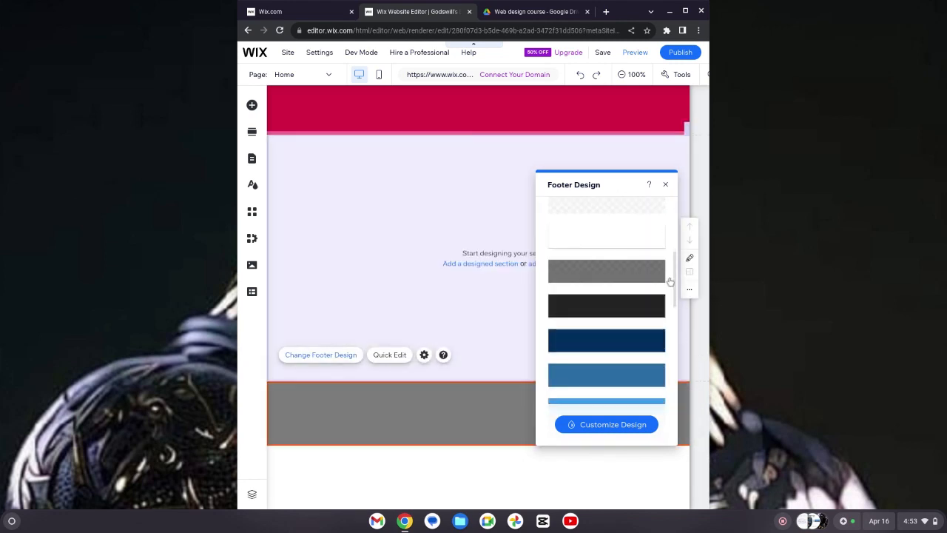
left_click(632, 307)
left_click(435, 292)
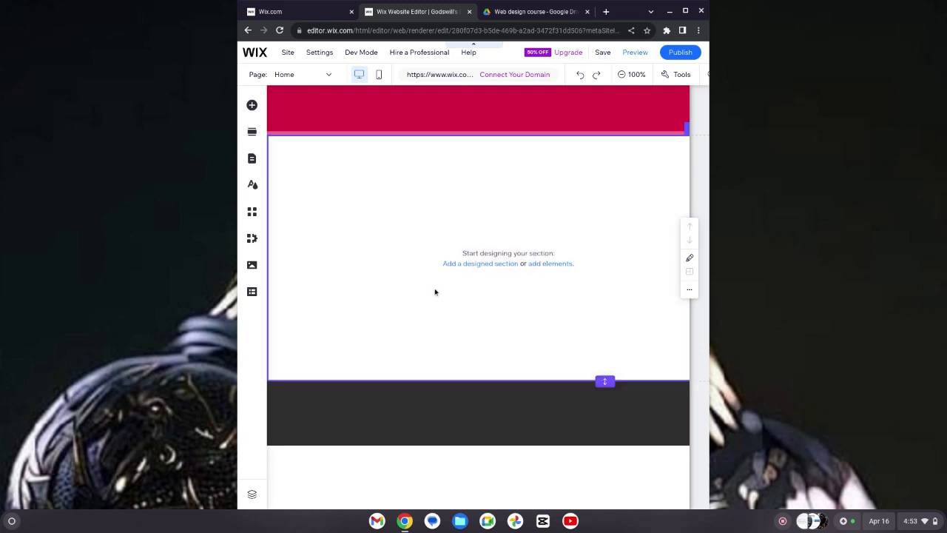
- Review the header's scroll settings and the available scrolling behaviours, and close them
left_click(466, 125)
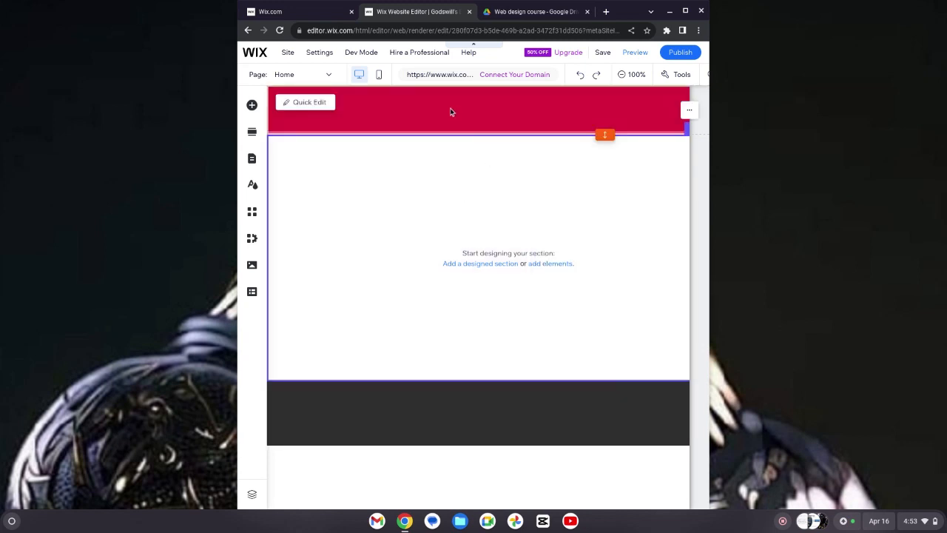
left_click(454, 232)
left_click(478, 430)
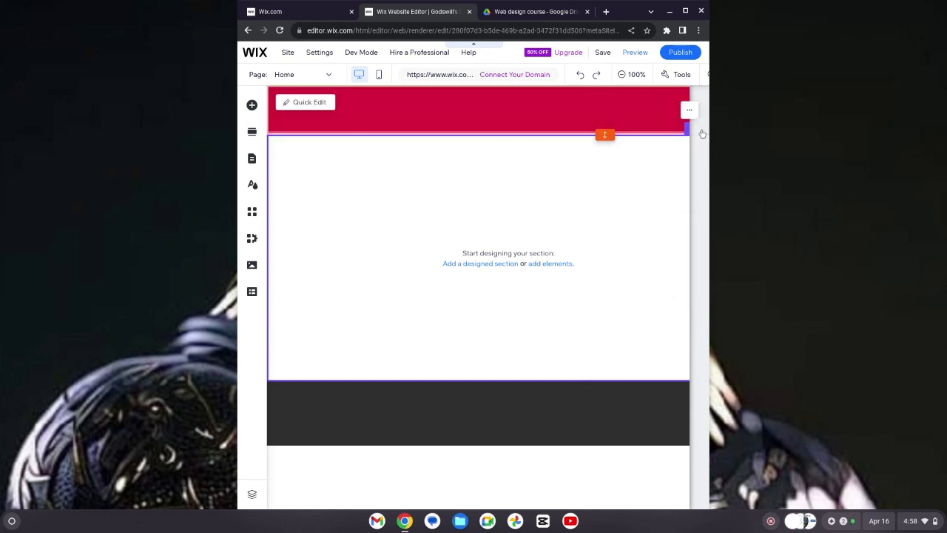
left_click(687, 111)
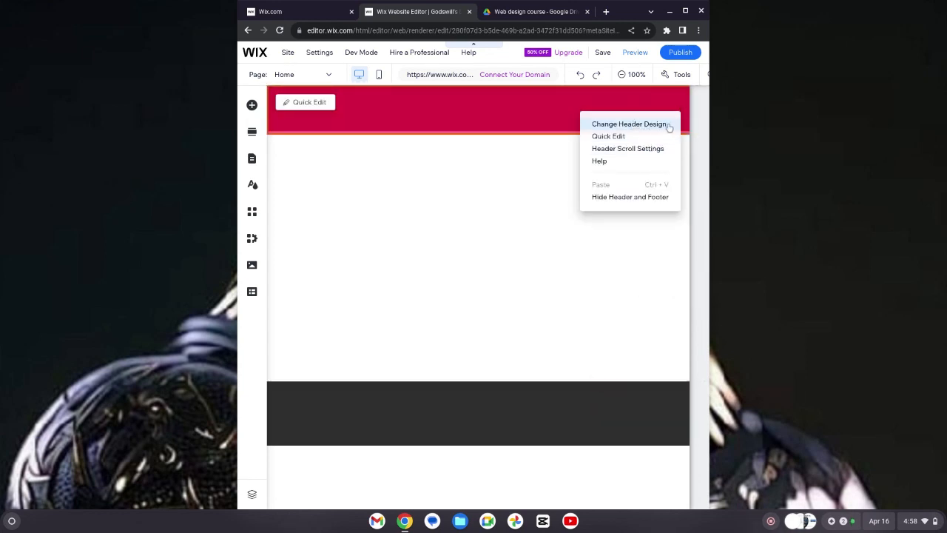
left_click(640, 151)
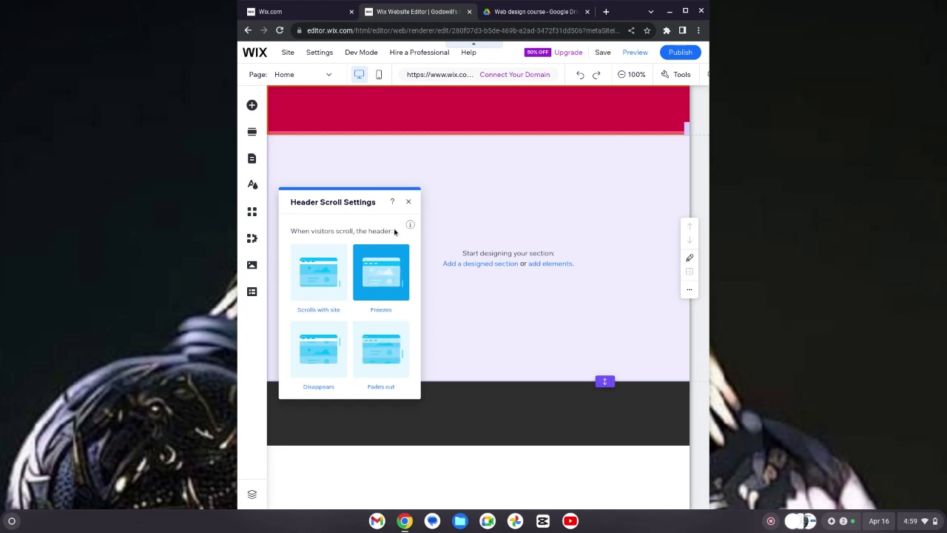
left_click(408, 202)
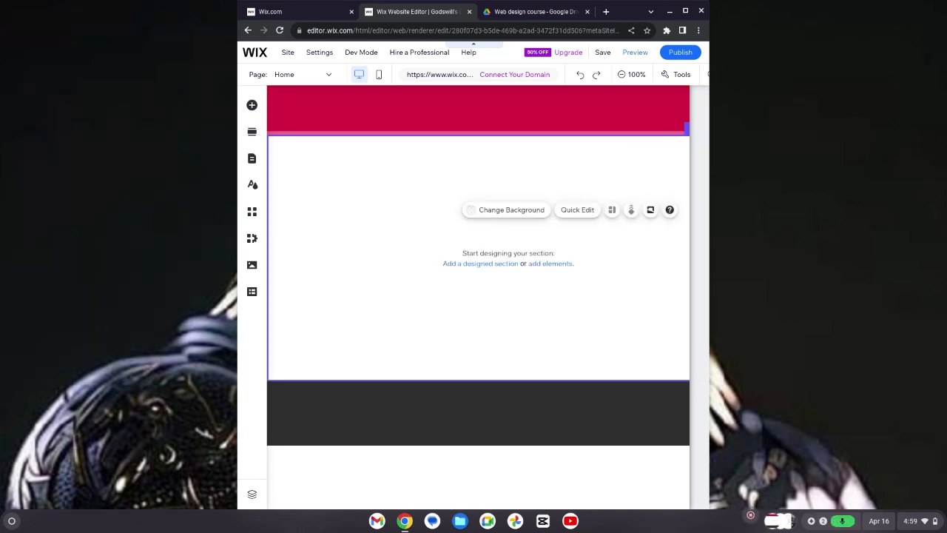
- Try the photo of a building against a blue sky as the section's background, and reset the background to None
left_click(526, 295)
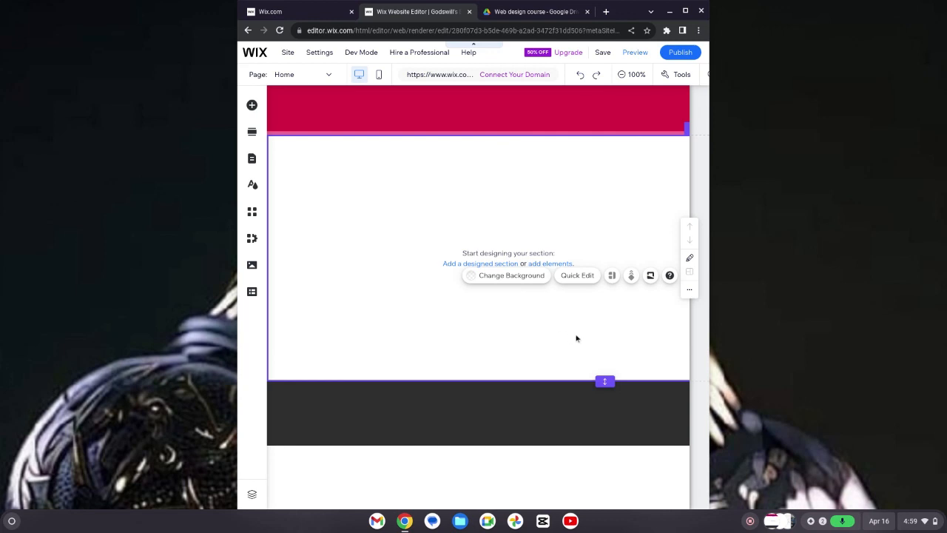
left_click(495, 277)
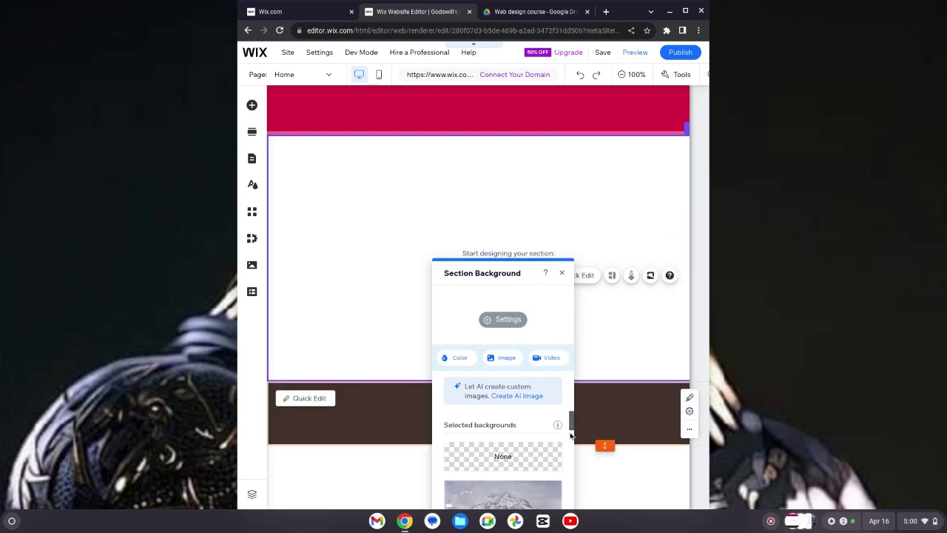
scroll(570, 437, "down", 2)
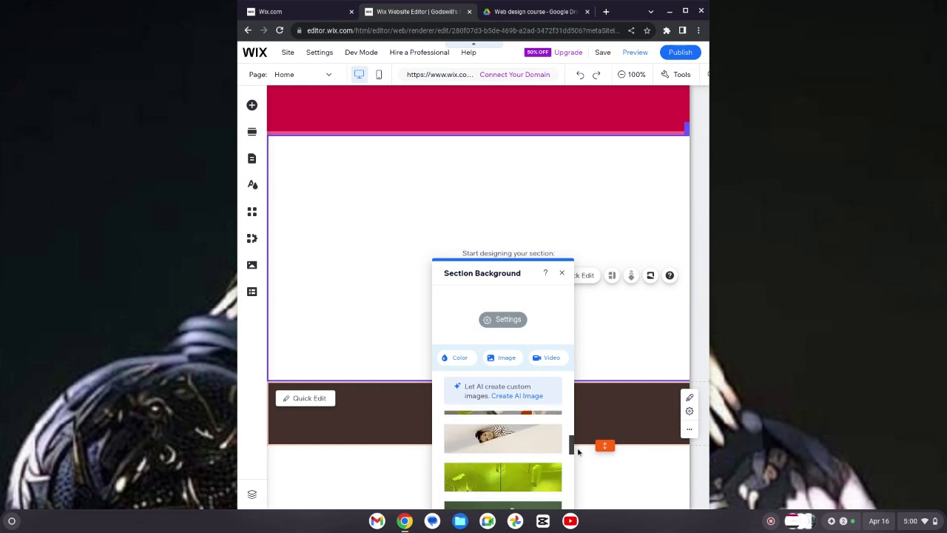
scroll(571, 436, "up", 2)
scroll(570, 440, "down", 3)
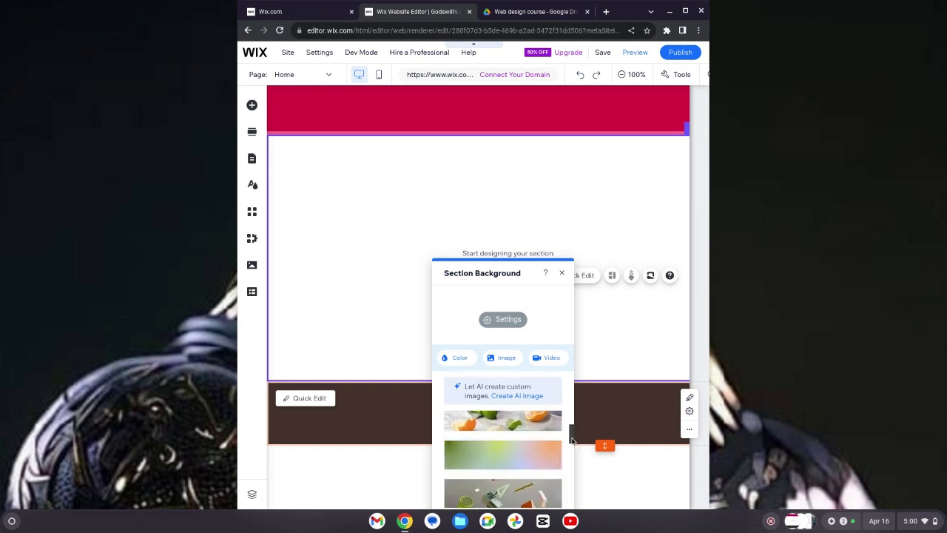
scroll(570, 442, "down", 3)
scroll(570, 444, "up", 3)
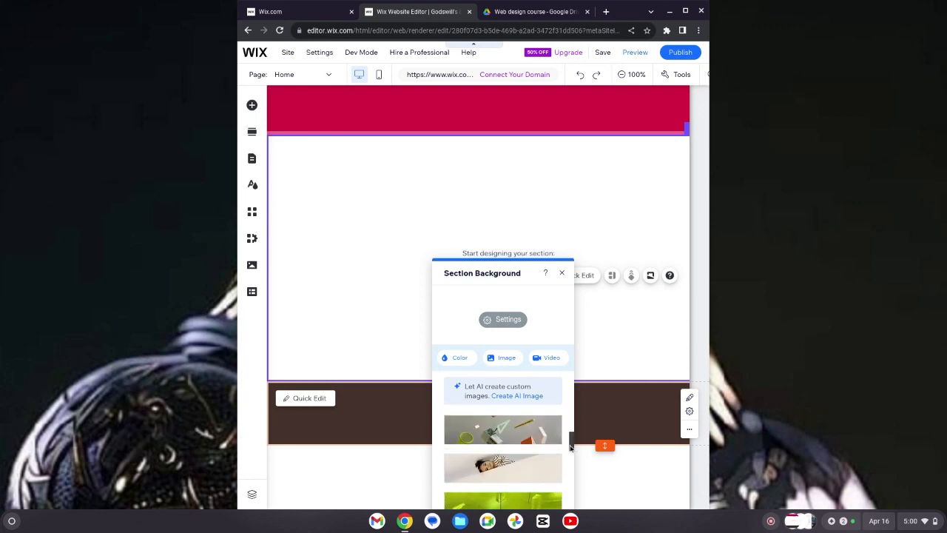
left_click_drag(570, 444, 572, 497)
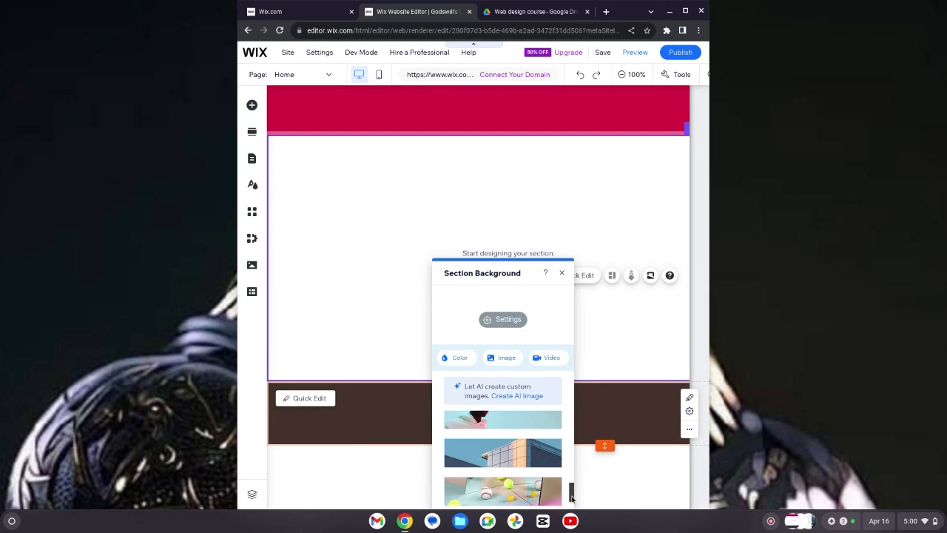
left_click(527, 448)
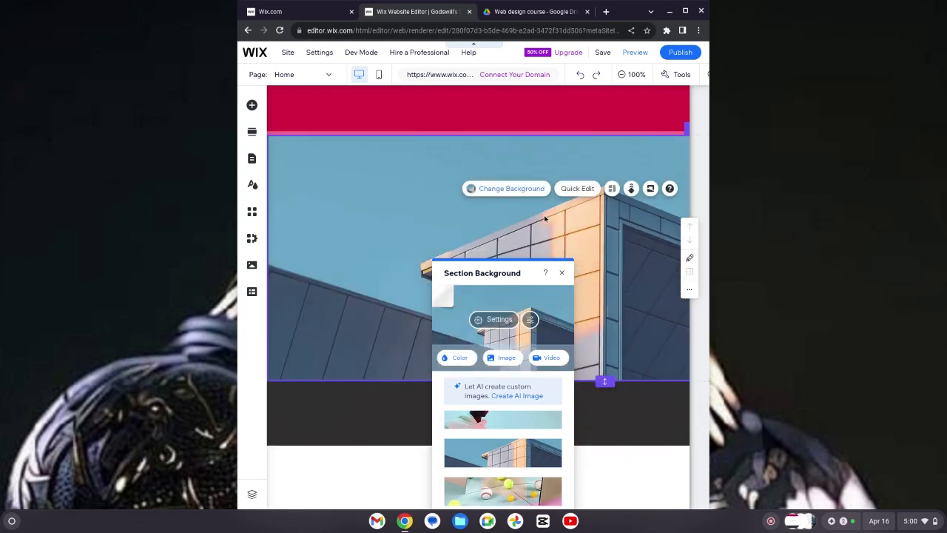
left_click(563, 274)
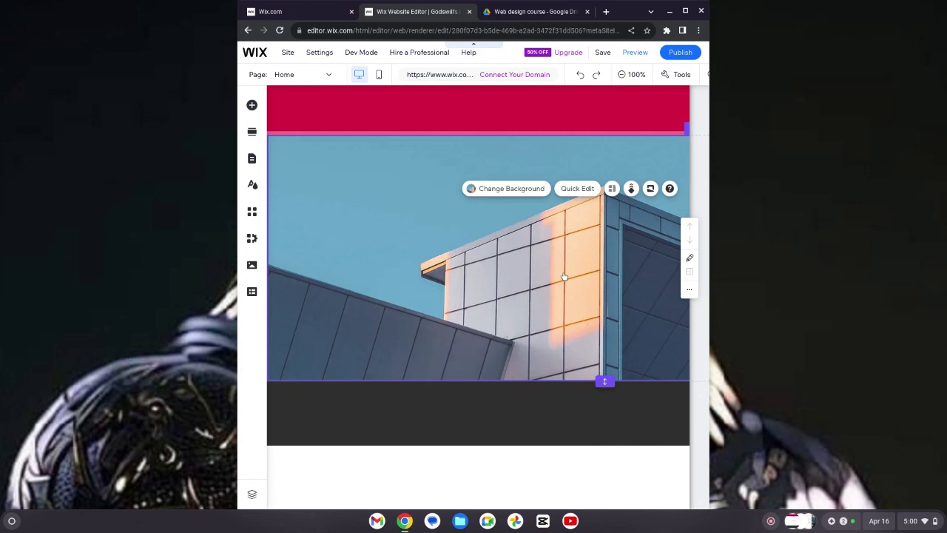
left_click(527, 191)
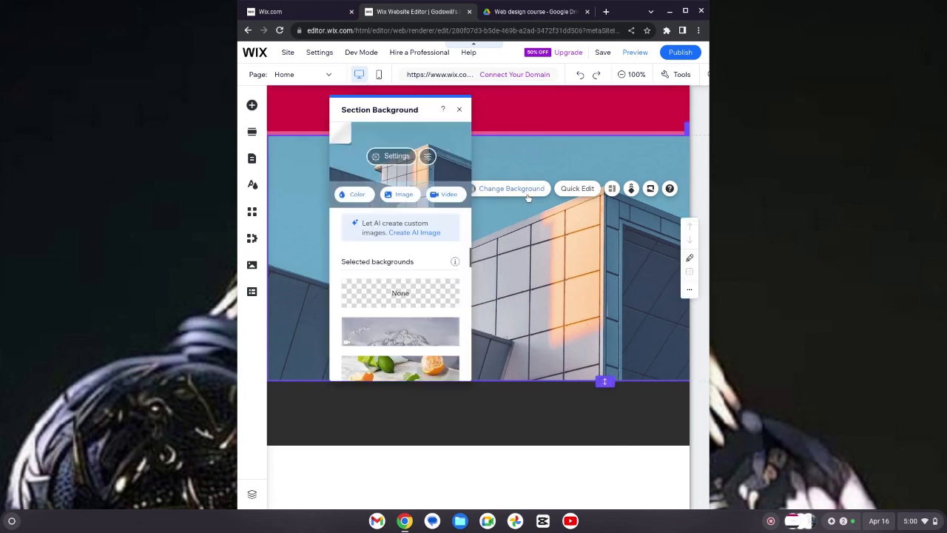
left_click(419, 295)
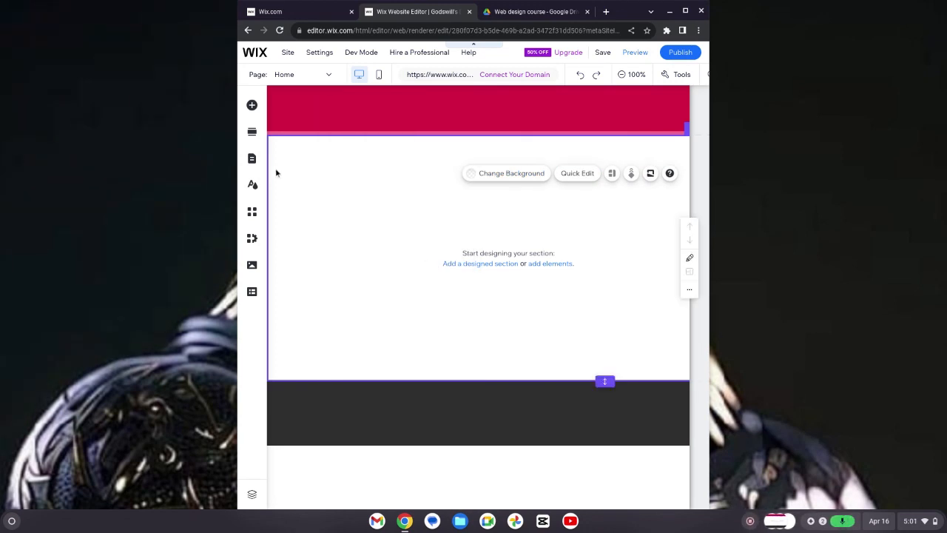
- Browse the categories of addable elements, including Text, Image, Strip, Gallery, Contact & Forms, Store and Bookings
left_click(251, 105)
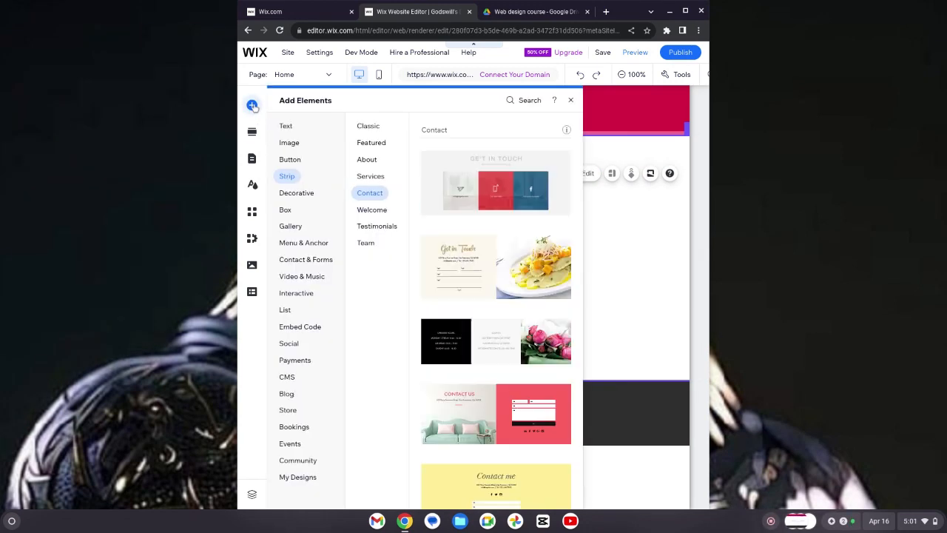
left_click(285, 126)
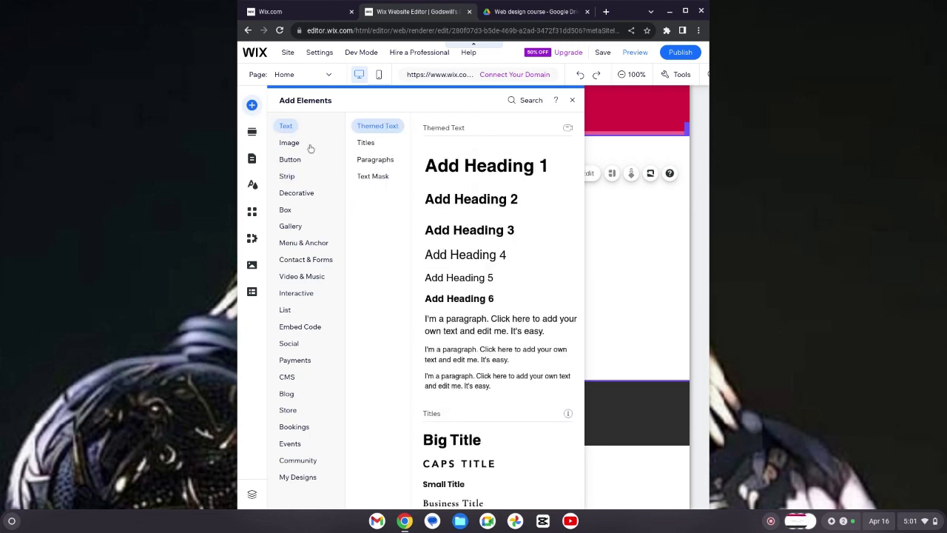
left_click(368, 177)
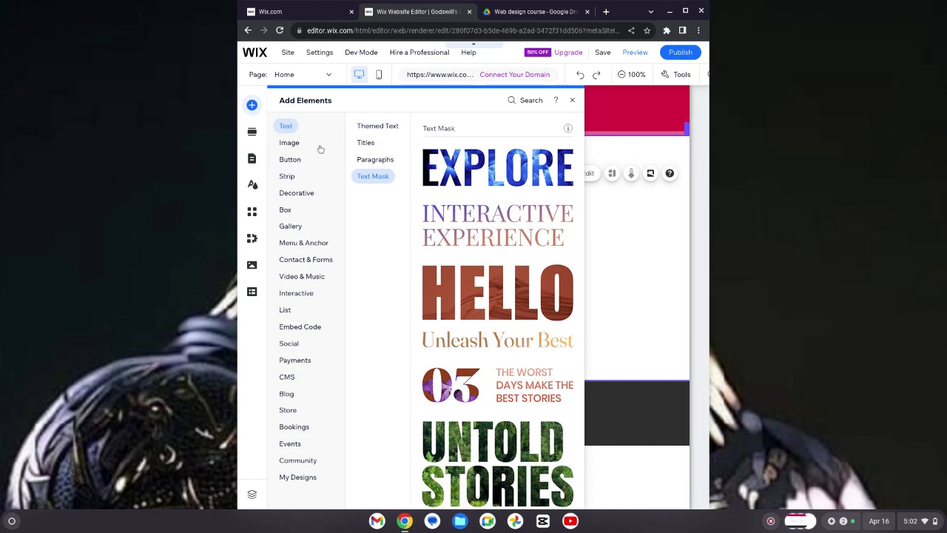
left_click(289, 142)
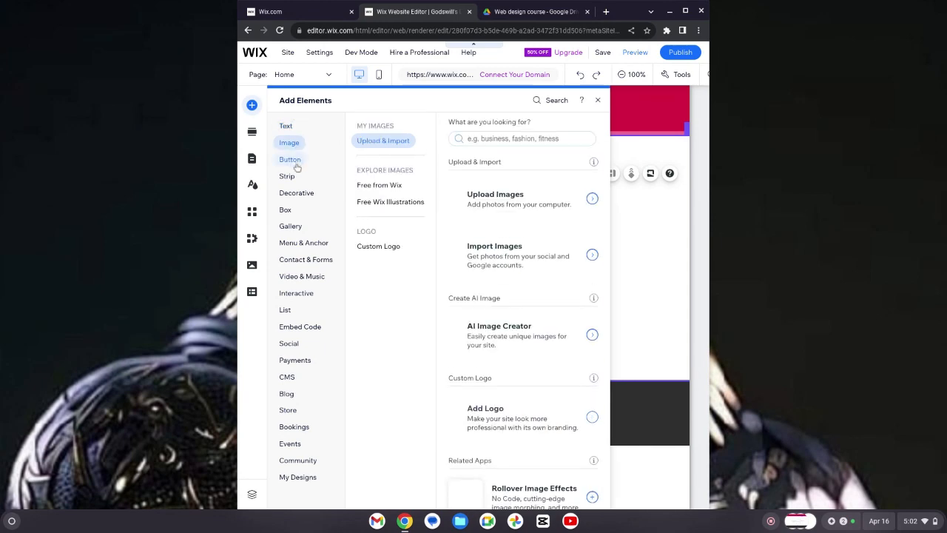
left_click(298, 179)
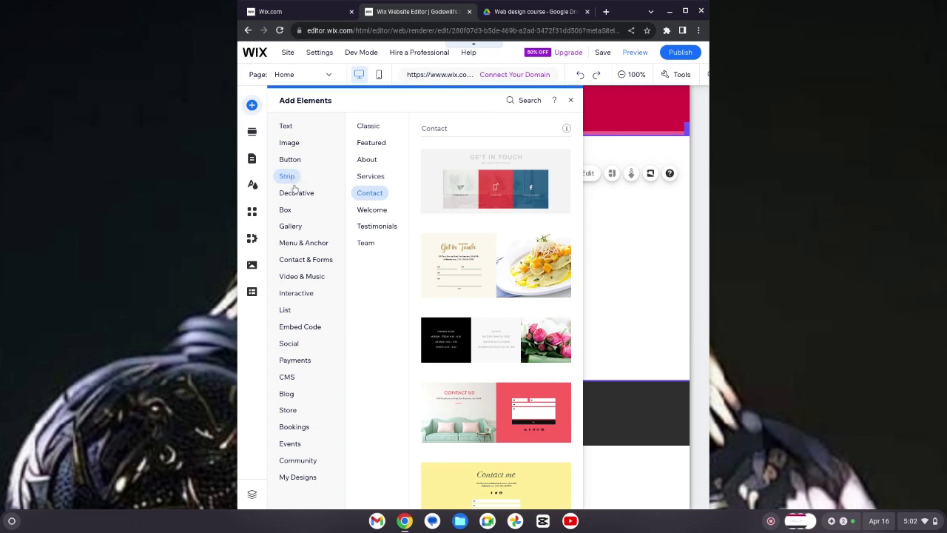
left_click(295, 231)
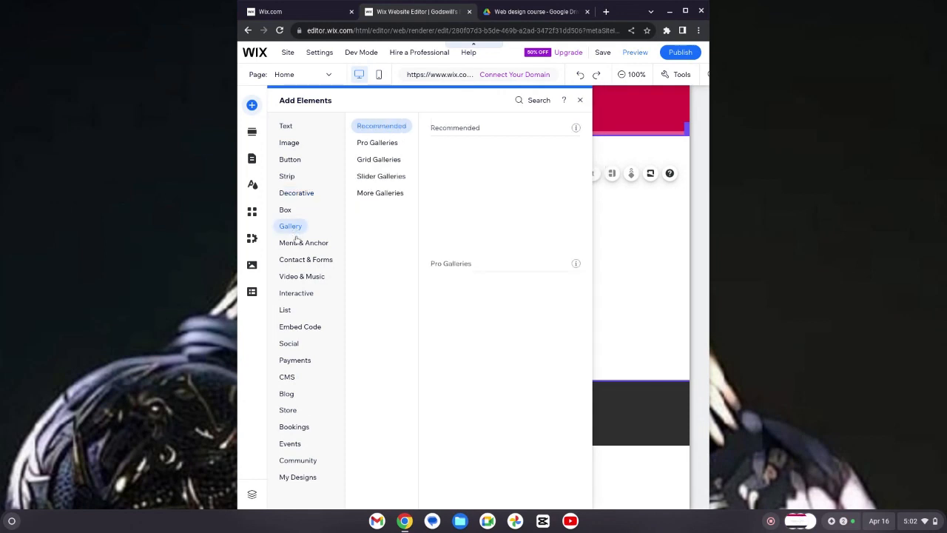
mouse_move(295, 247)
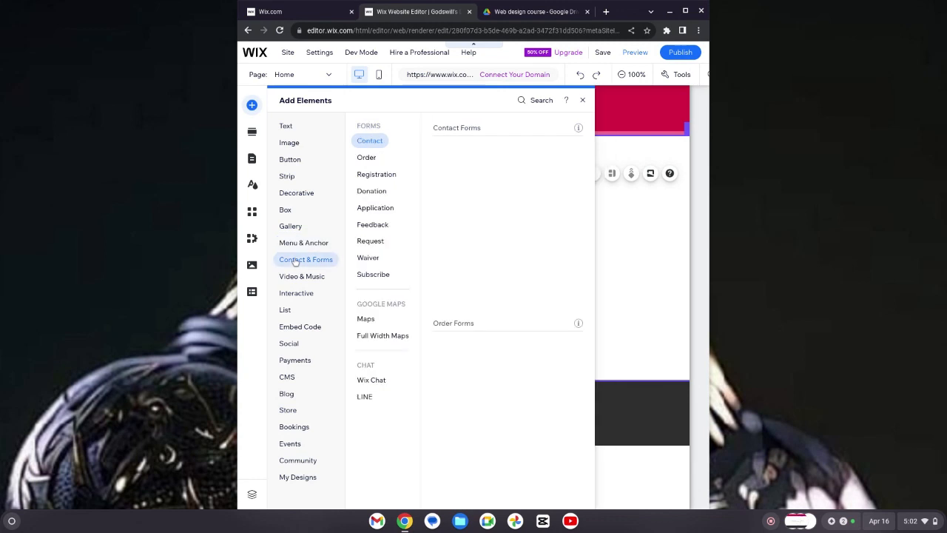
mouse_move(294, 282)
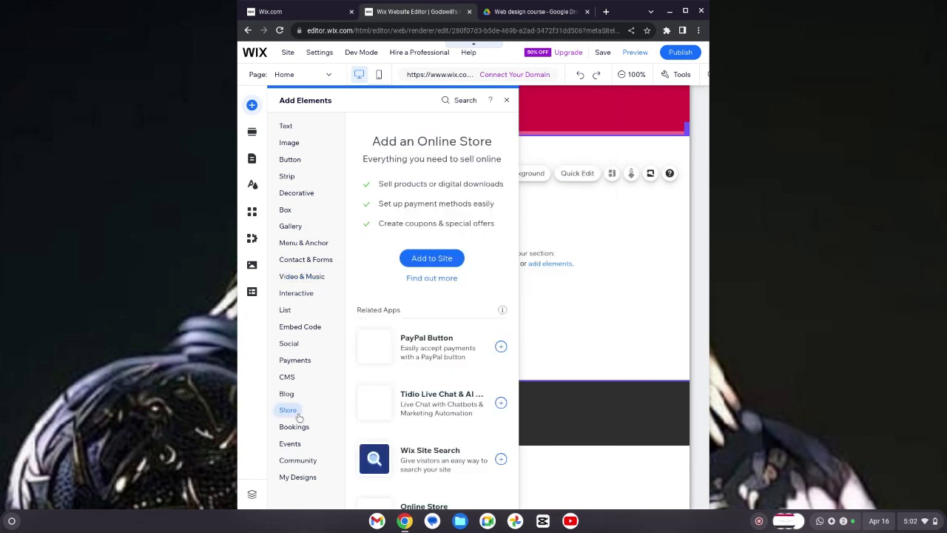
mouse_move(300, 427)
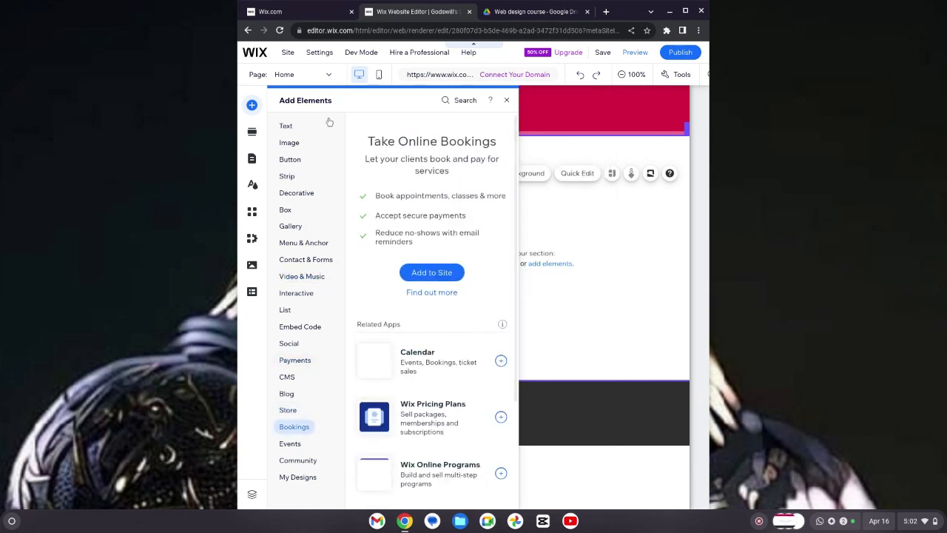
left_click(287, 127)
left_click(295, 179)
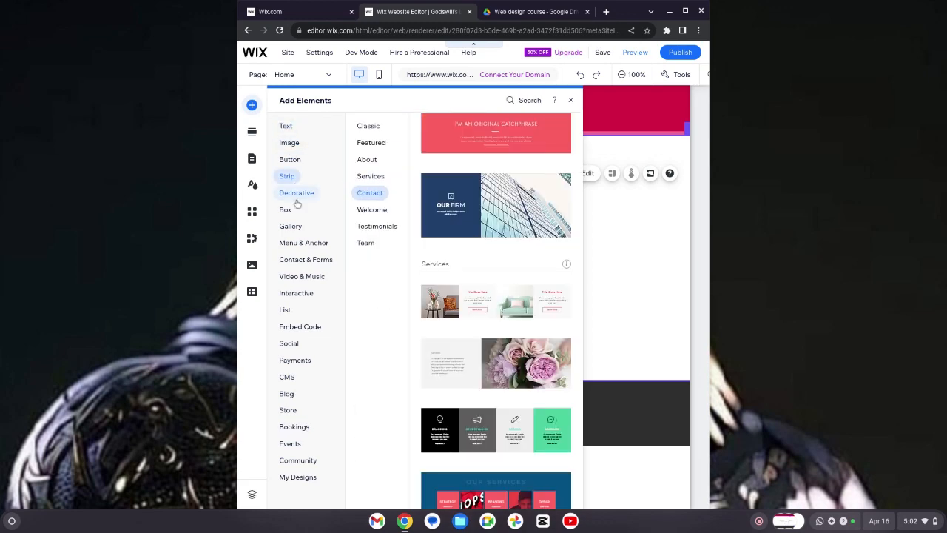
left_click(304, 263)
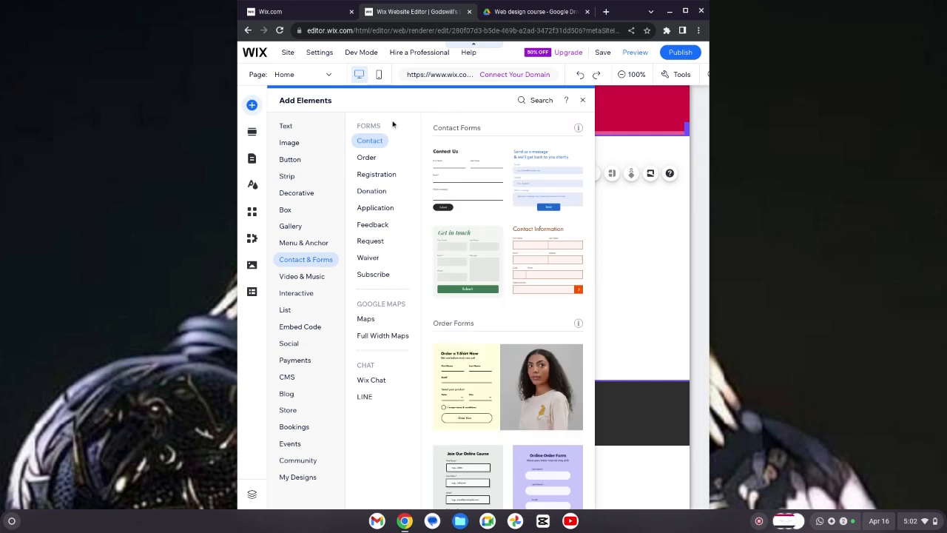
left_click(583, 101)
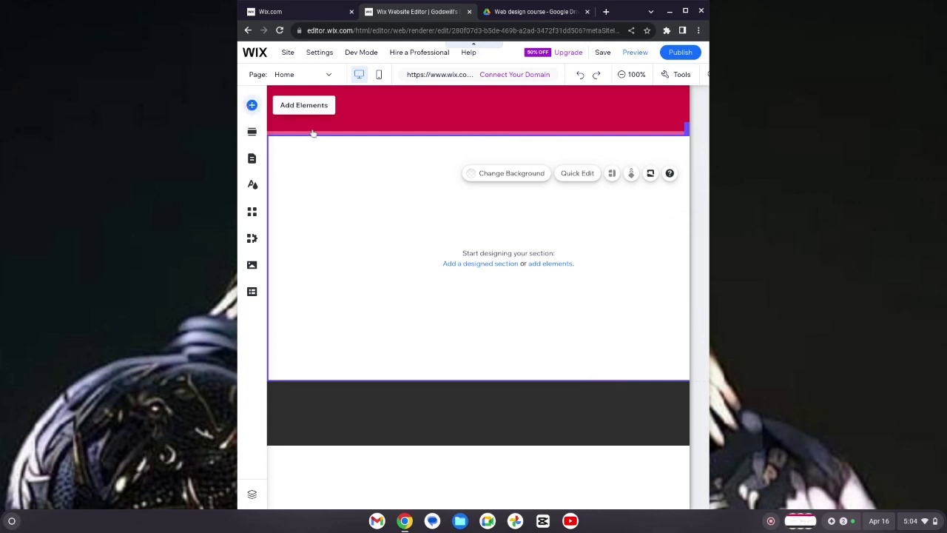
- Start adding an image element to the page by uploading a file from the computer
left_click(252, 105)
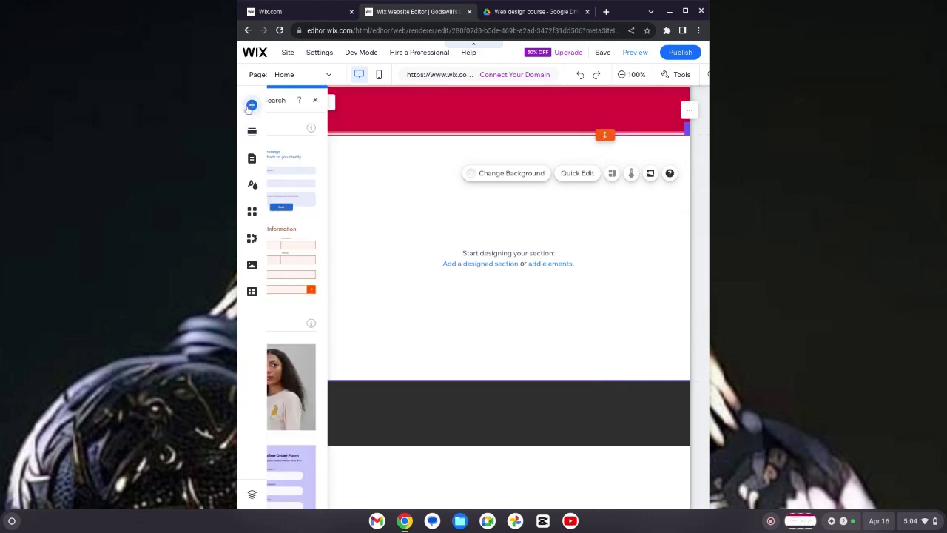
left_click(252, 105)
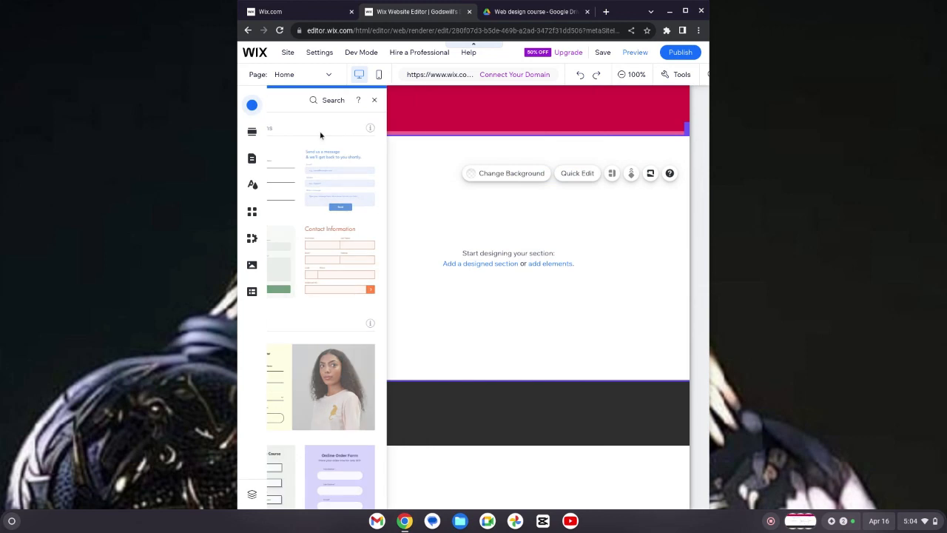
left_click(252, 106)
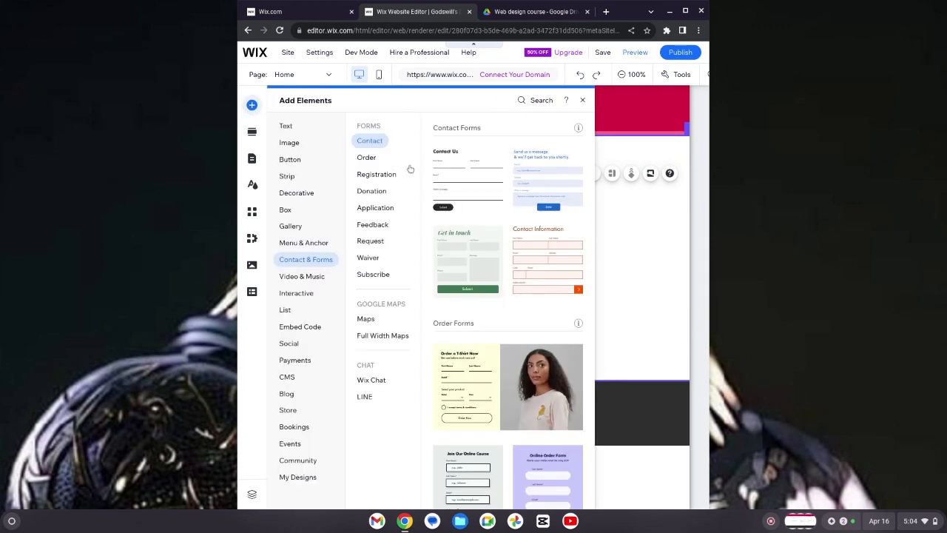
left_click(297, 144)
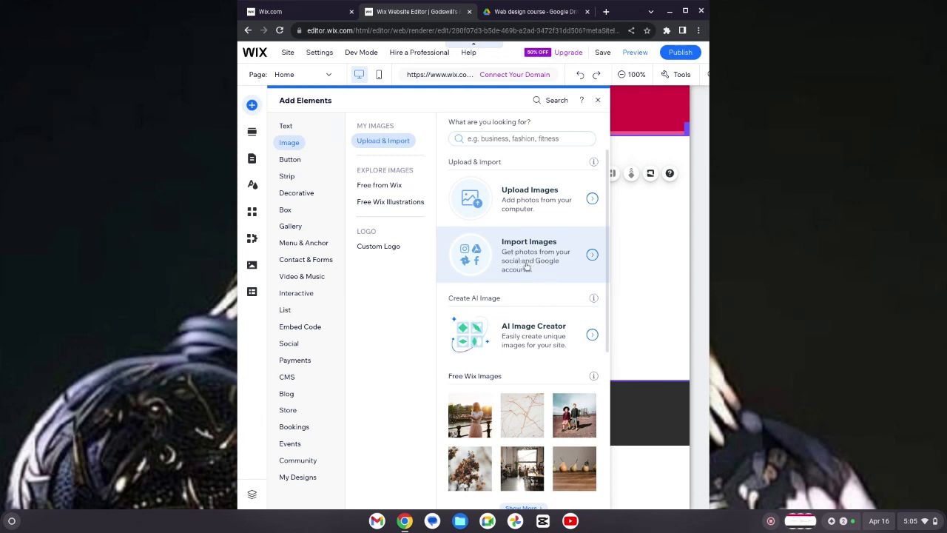
left_click(490, 200)
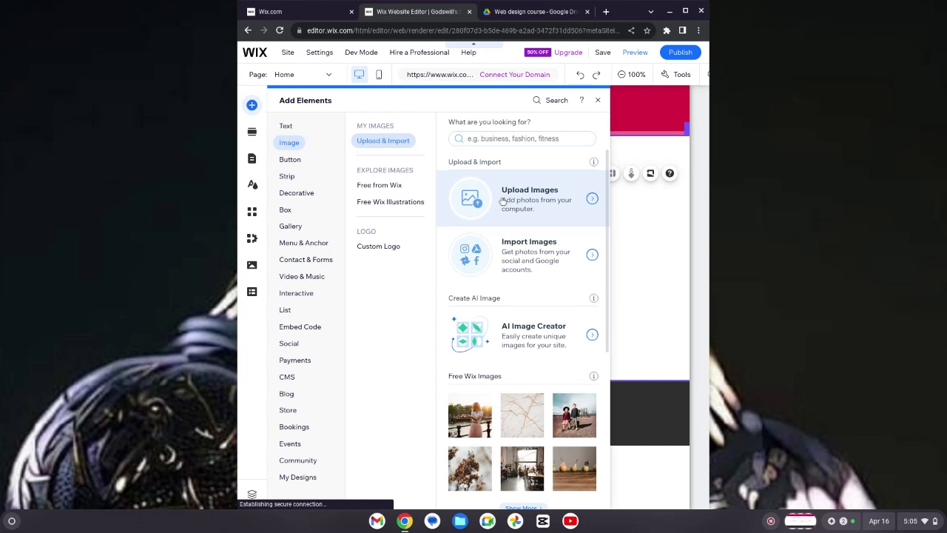
left_click(592, 199)
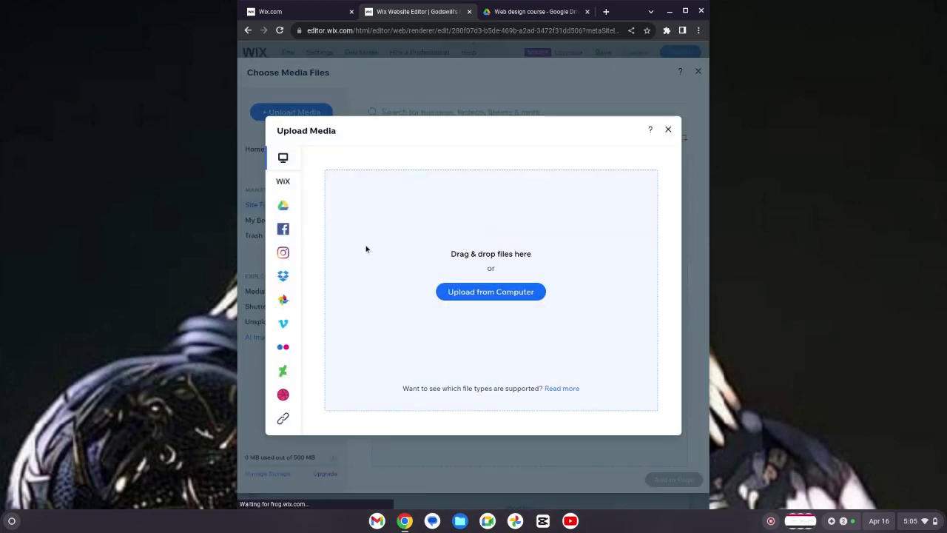
left_click(492, 293)
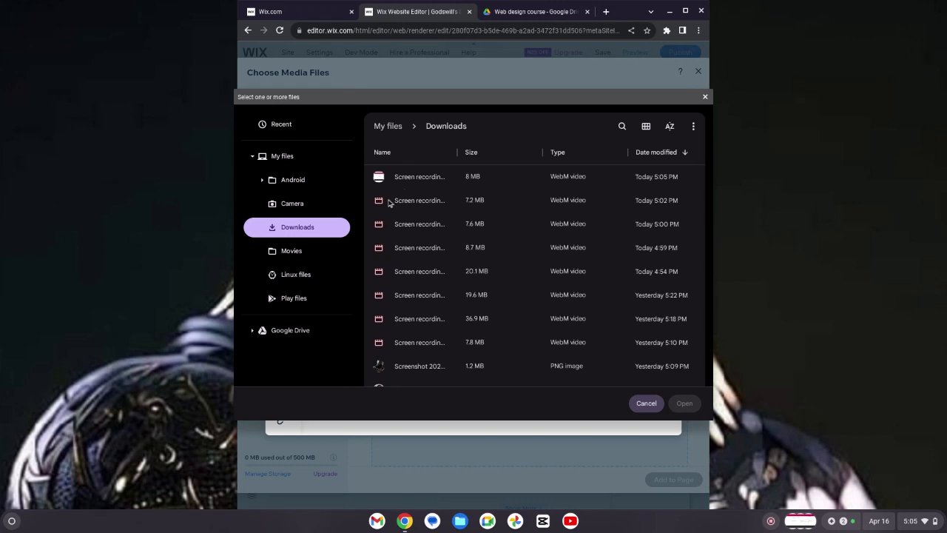
- Upload the second photo from the Instagram folder in Play files' Pictures and add it to the page
left_click(293, 299)
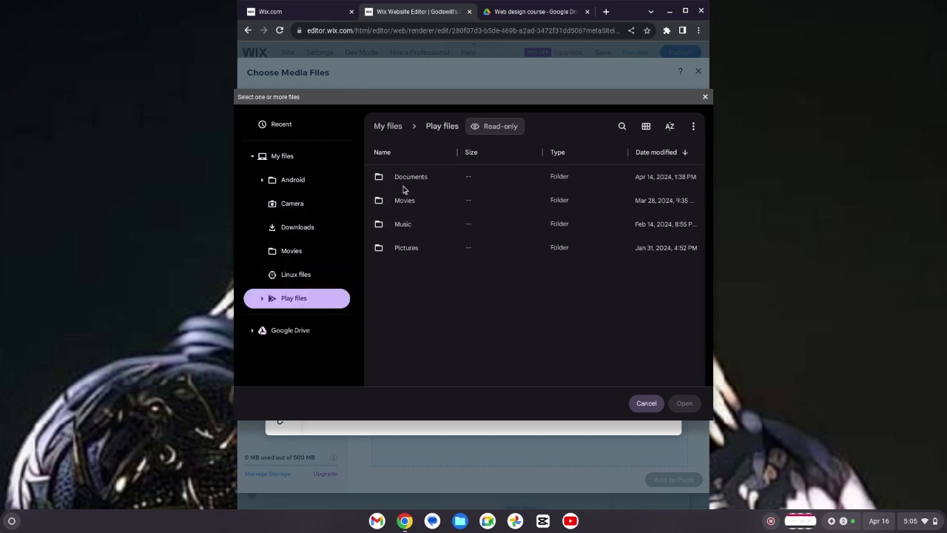
left_click(409, 249)
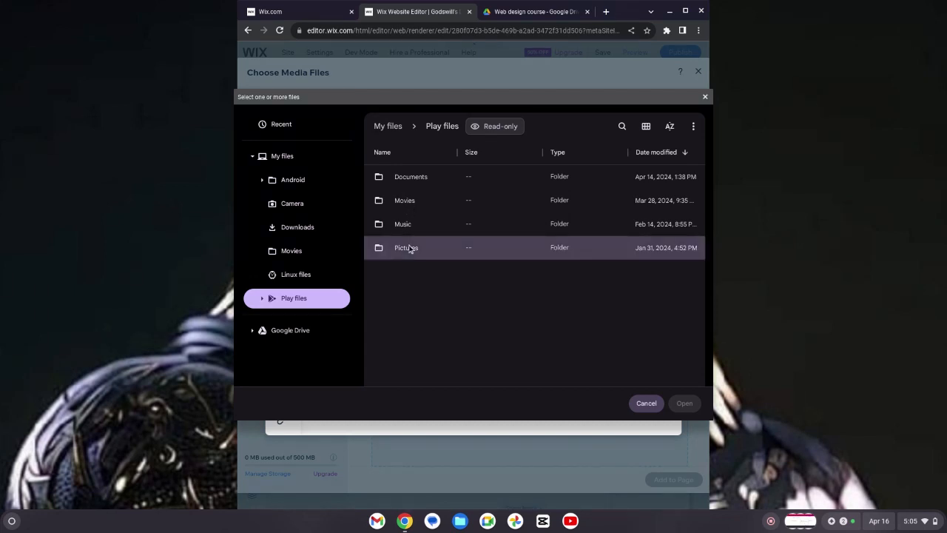
double_click(411, 248)
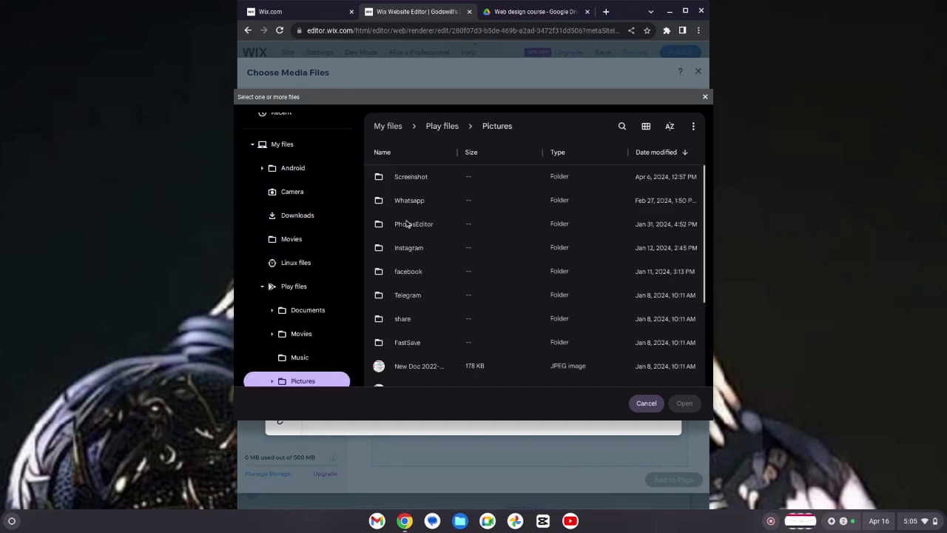
double_click(409, 251)
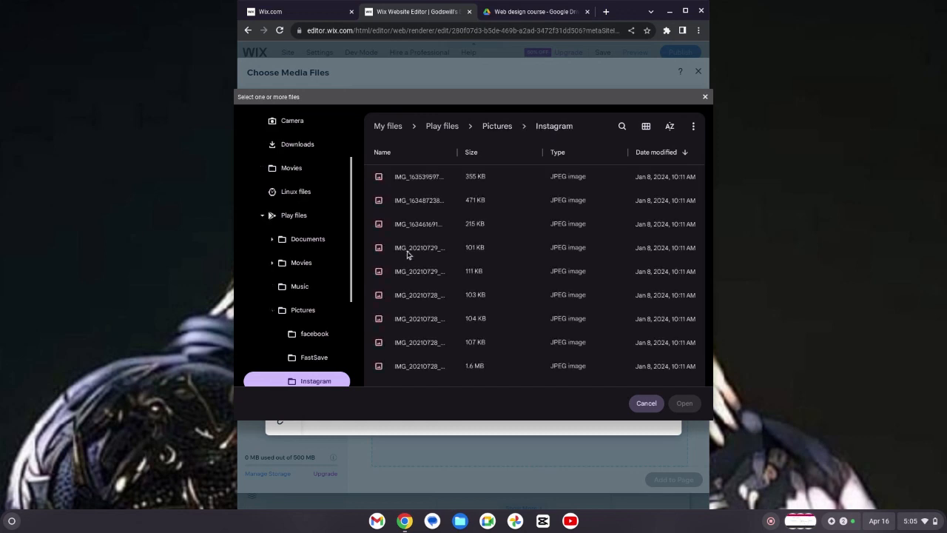
double_click(380, 201)
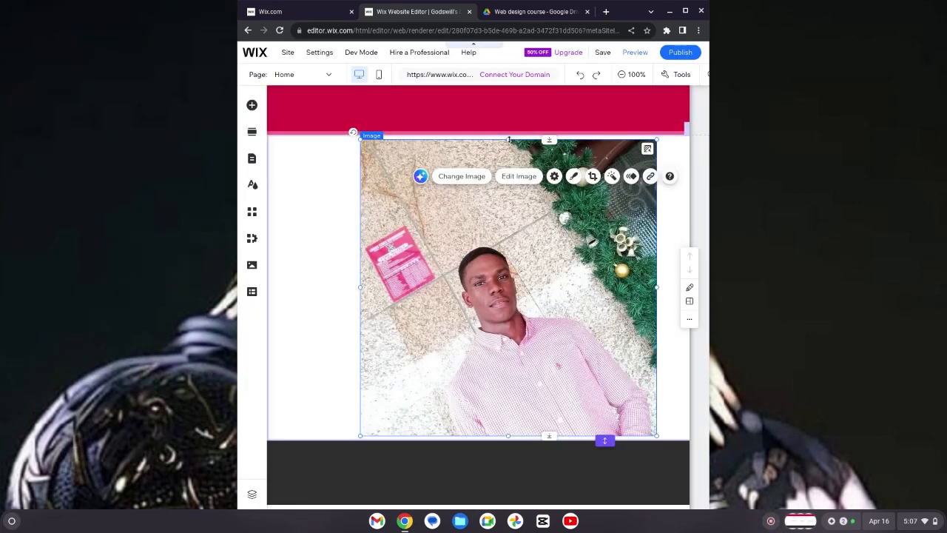
- Shrink the inserted photo by pulling in its upper, right and left edges, and reduce its height further
left_click_drag(509, 141, 522, 245)
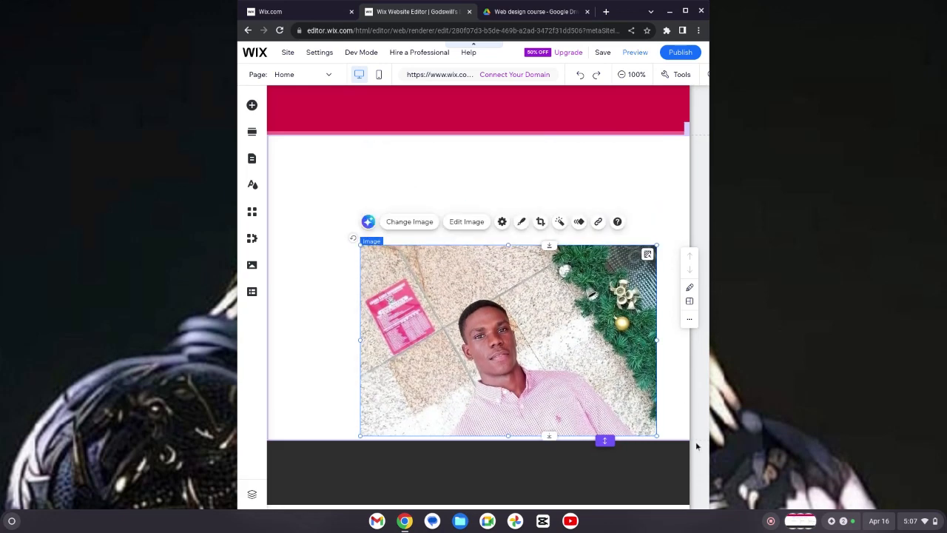
left_click_drag(658, 341, 598, 339)
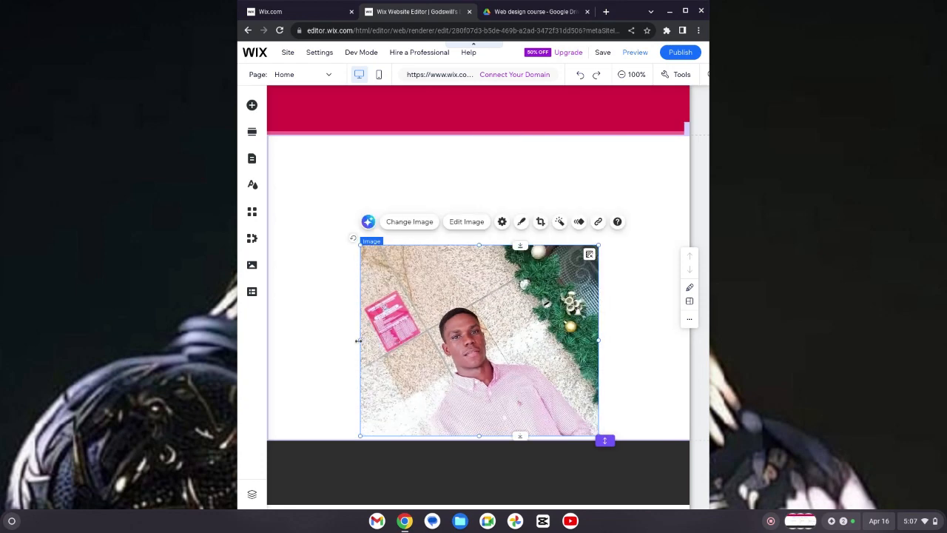
left_click_drag(358, 341, 461, 341)
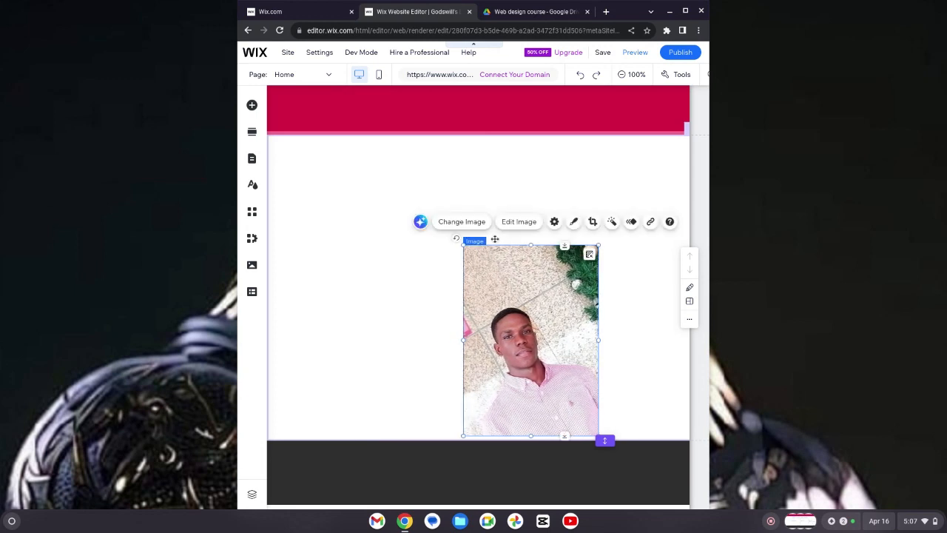
left_click_drag(532, 257, 543, 368)
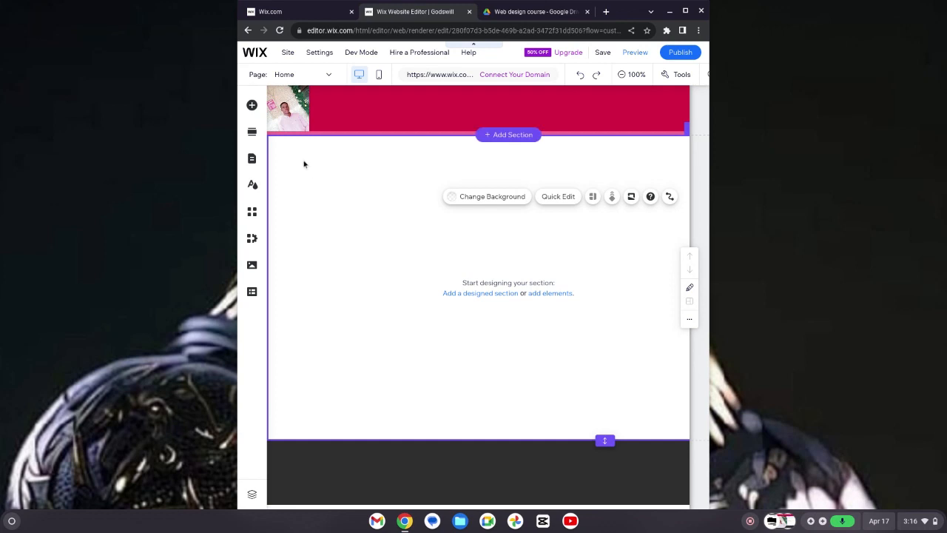
- Add a Heading 1 themed text element to the empty section and clear its placeholder text
left_click(252, 106)
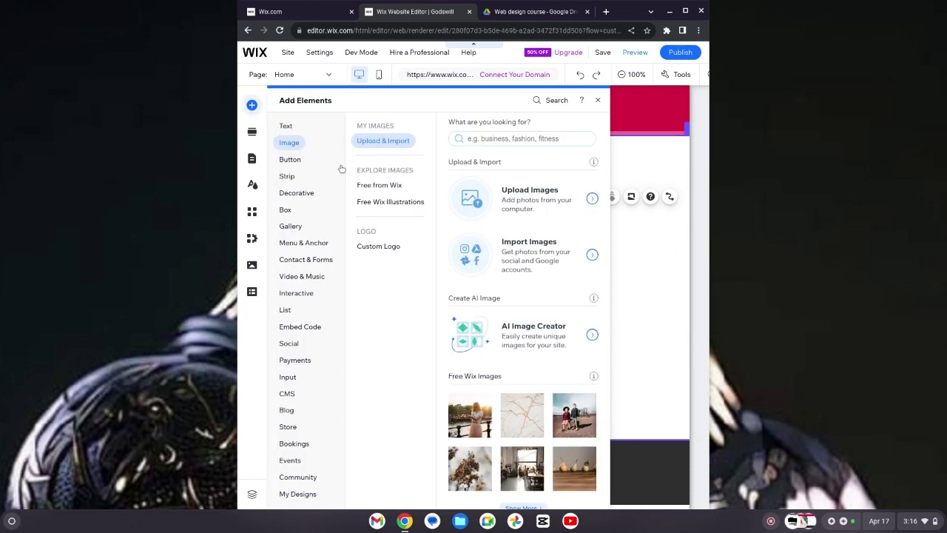
left_click(285, 126)
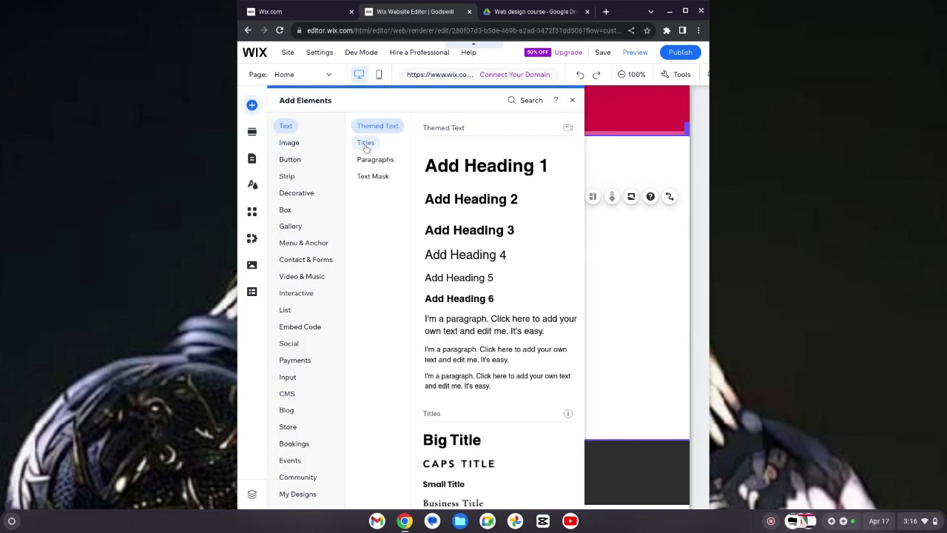
left_click(467, 167)
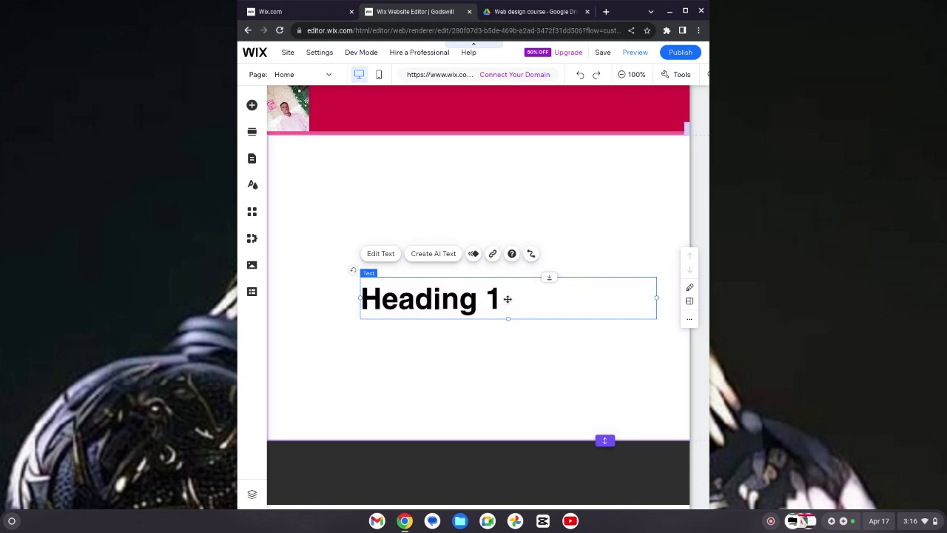
left_click(380, 254)
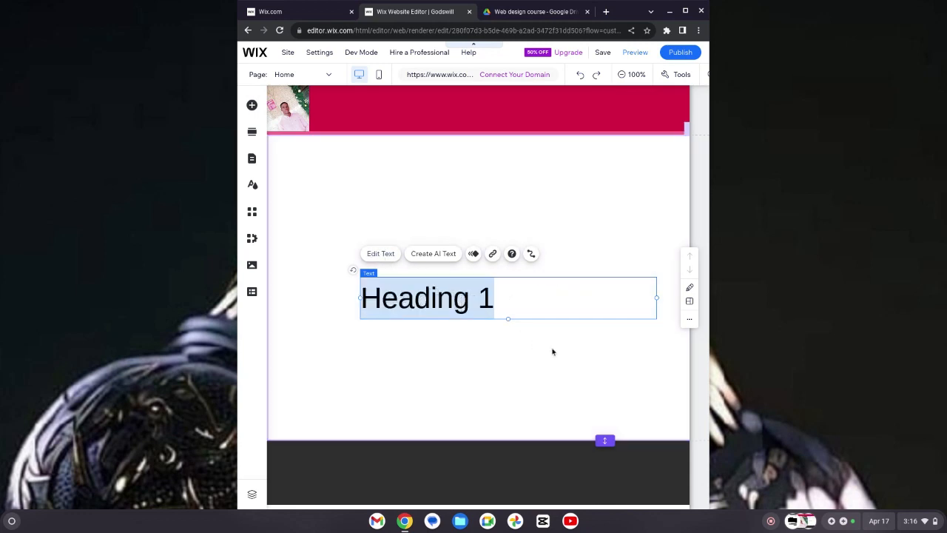
left_click(522, 307)
key("BackSpace")
key("BackSpace")
key("BackSpace")
key("BackSpace")
key("BackSpace")
key("BackSpace")
key("BackSpace")
key("BackSpace")
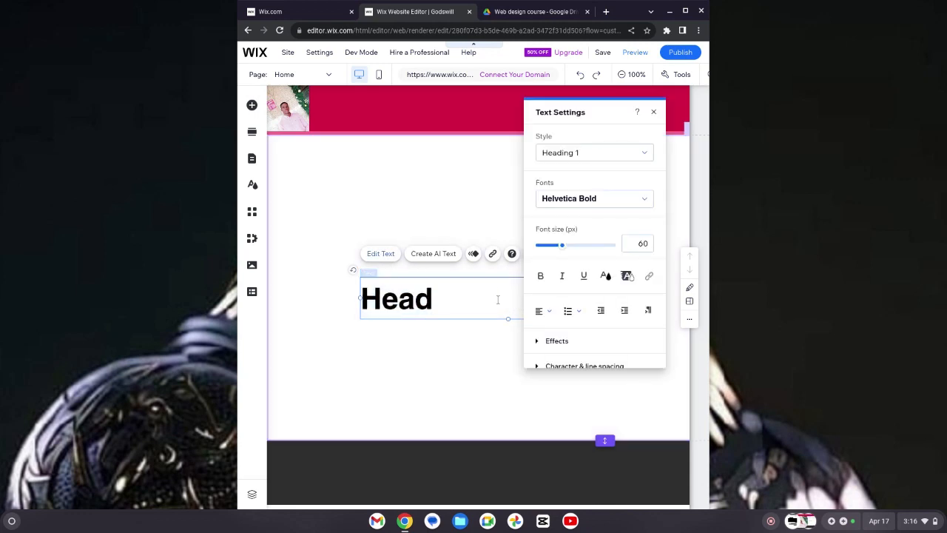
key("BackSpace")
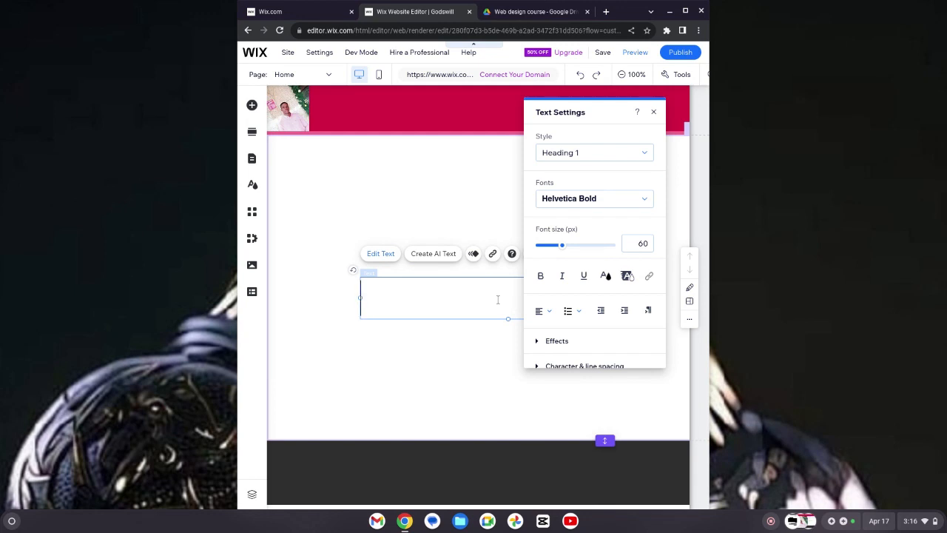
- Enter the site title as the heading, the owner's name followed by "Digital Skills", with "Skills" on the second line
type("Go")
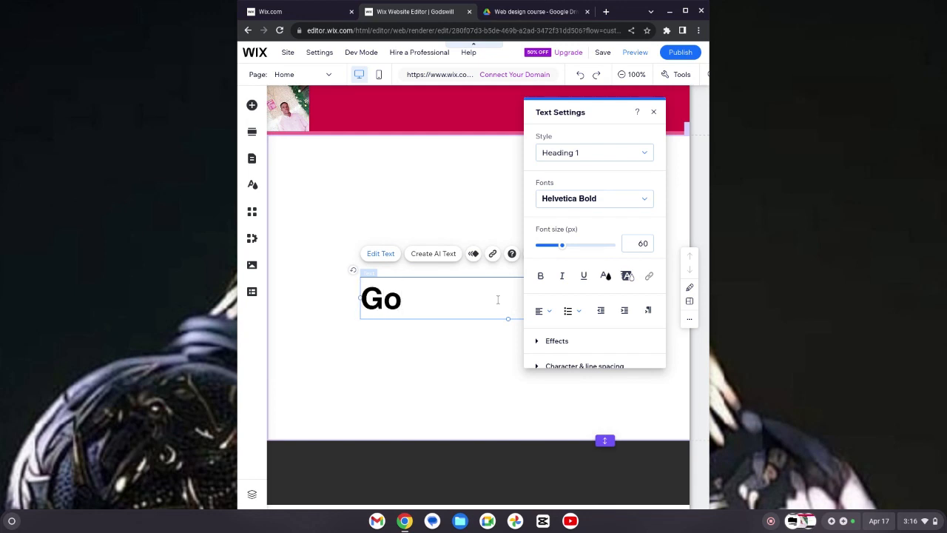
type("dswi")
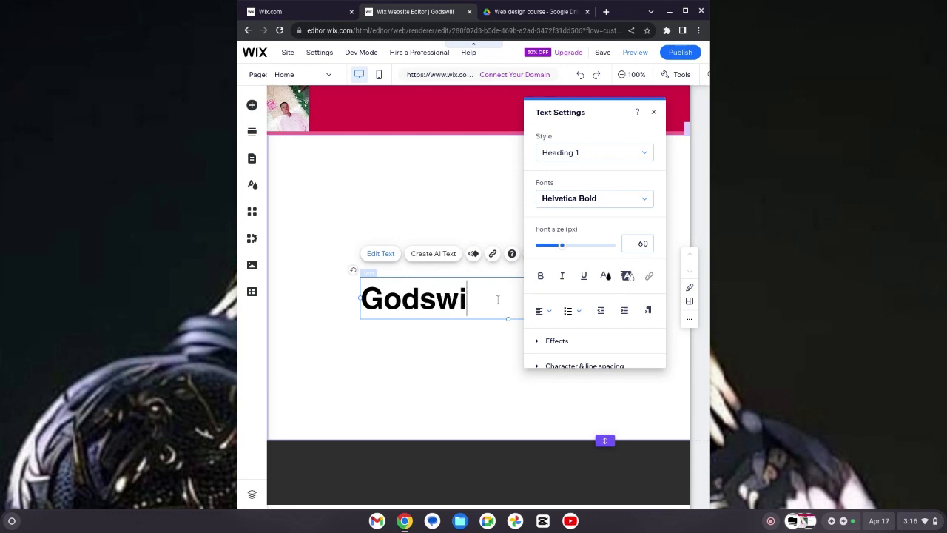
type("ll's")
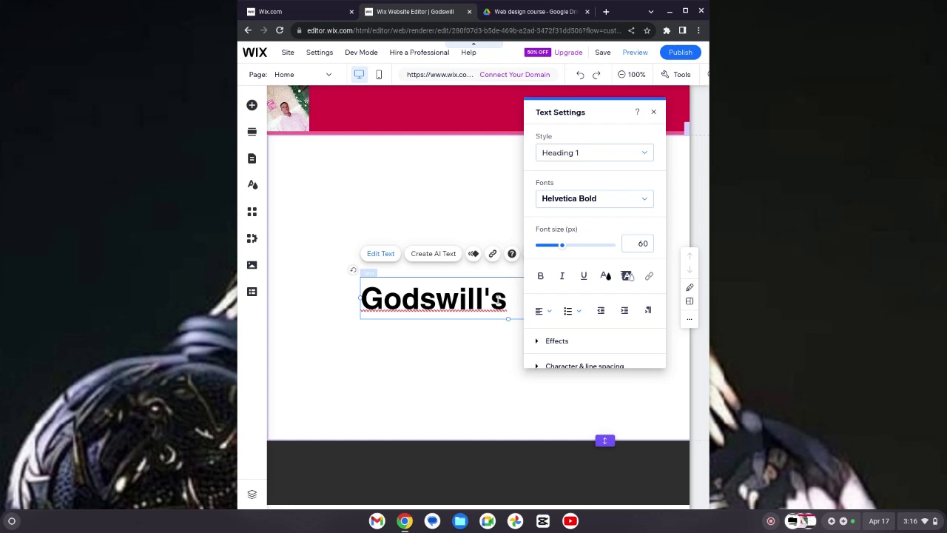
type(" D skill")
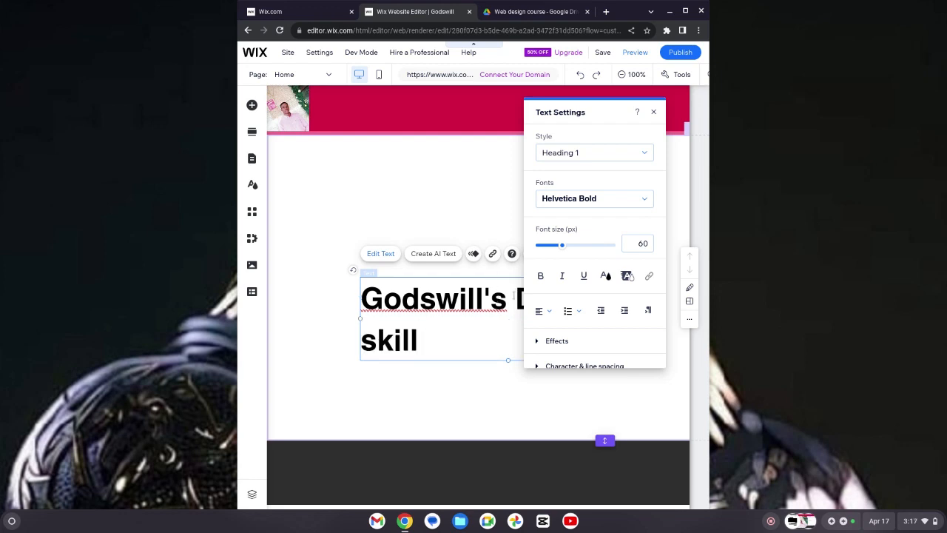
key("BackSpace")
key("BackSpace")
key("BackSpace")
key("BackSpace")
key("BackSpace")
key("BackSpace")
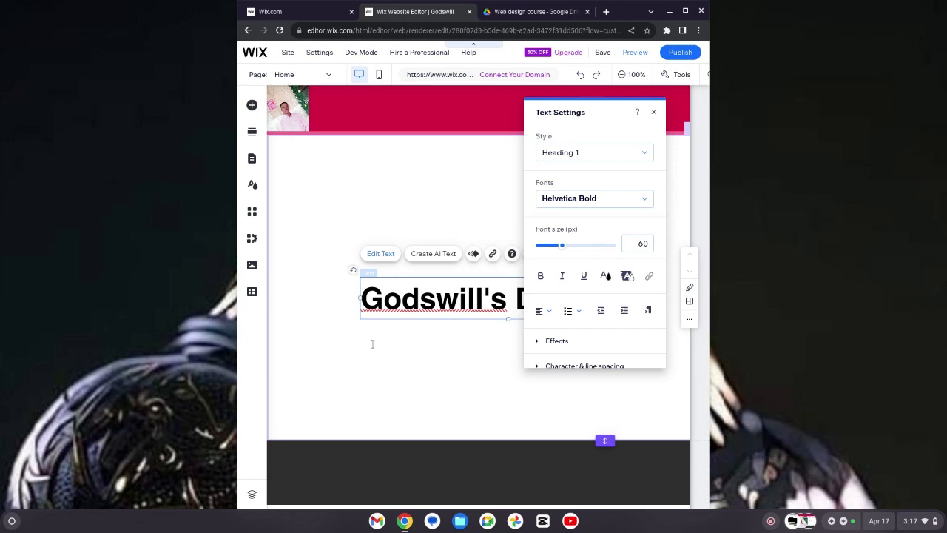
key("Return")
type("Skill")
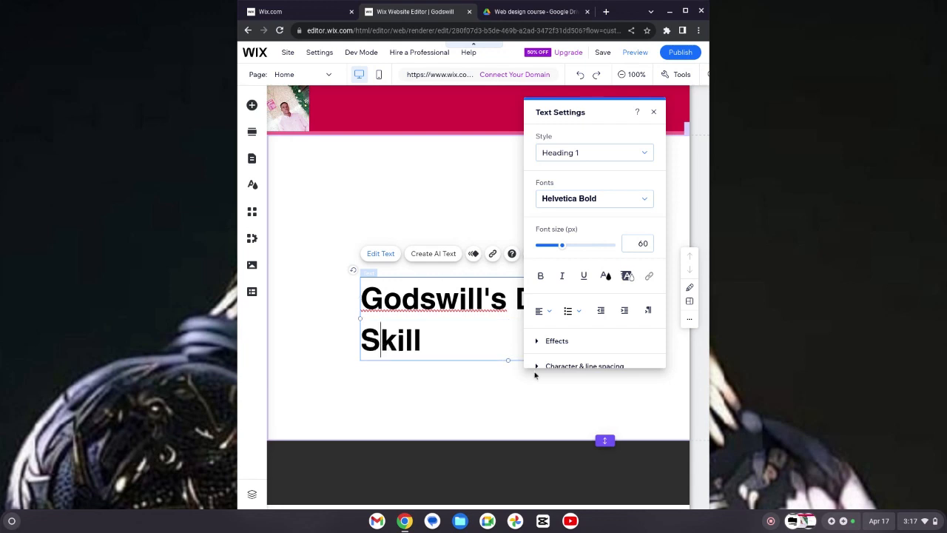
key("Left")
key("Left")
key("Left")
key("Left")
type("s")
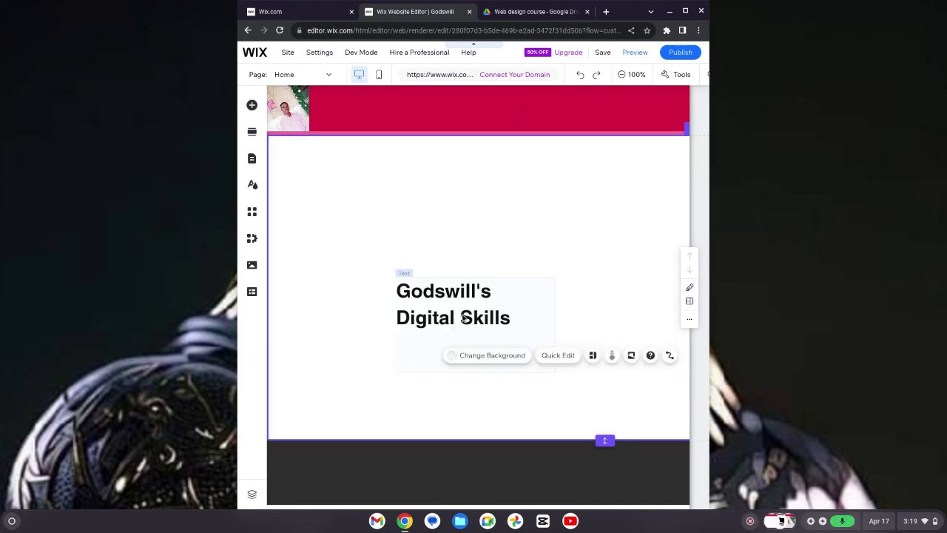
- Move the title text from the section up into the red header, directly beside the photo
left_click(487, 362)
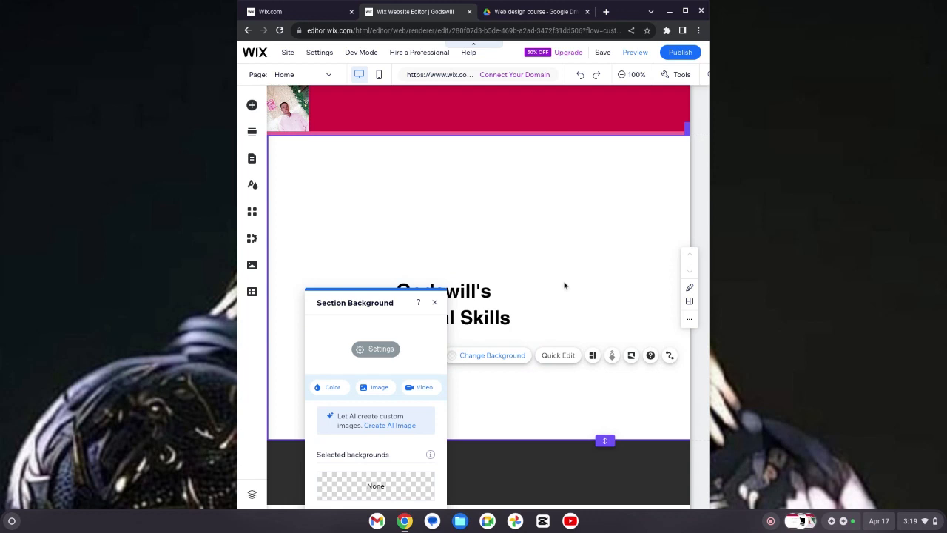
left_click(467, 311)
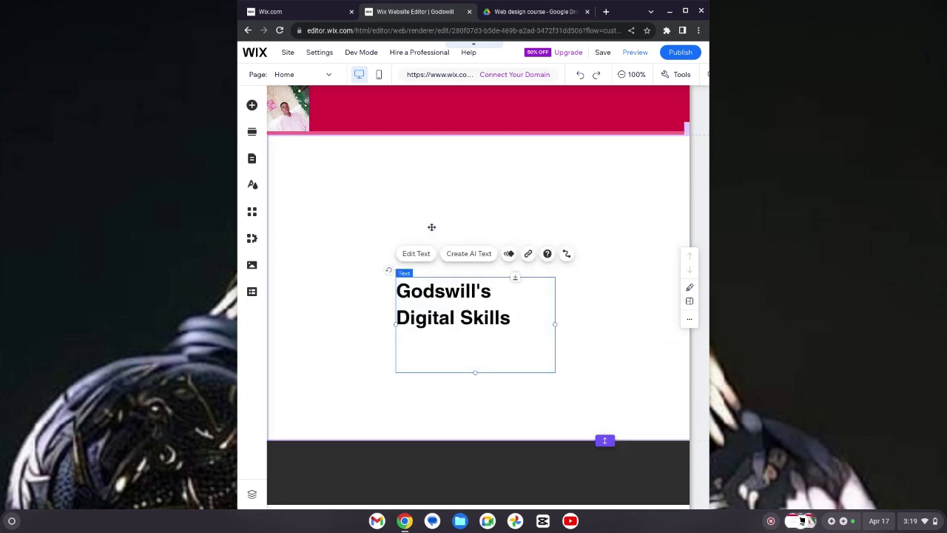
left_click_drag(463, 289, 381, 101)
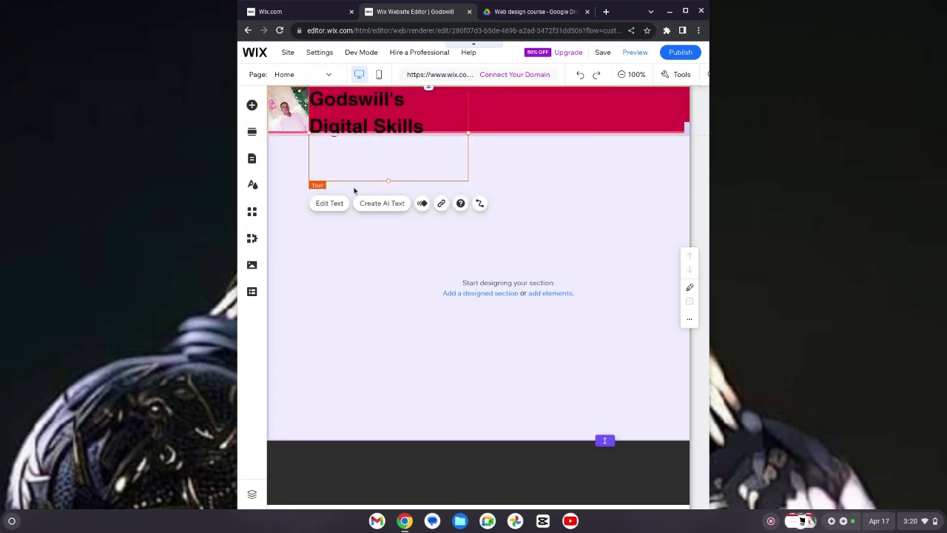
- Set the header title's font size to 29 px and shift "Digital" down to the second line beside "Skills"
left_click(329, 203)
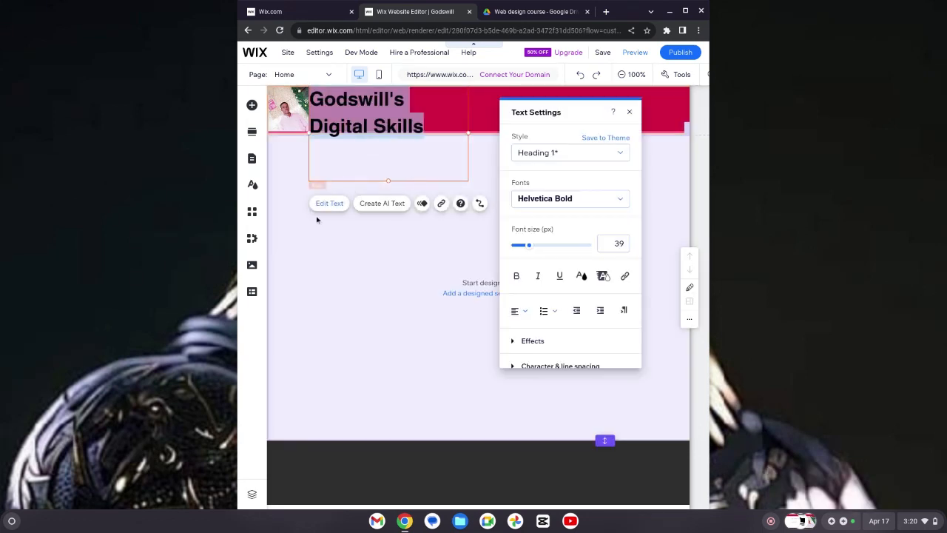
left_click(618, 243)
key("Down")
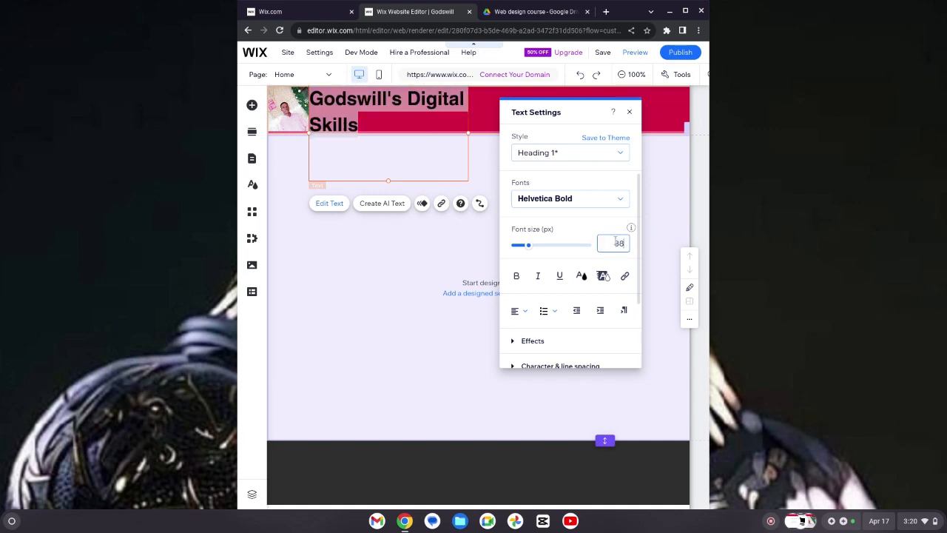
key("Down")
key("Down")
key("Down")
key("Down")
key("Down")
key("Down")
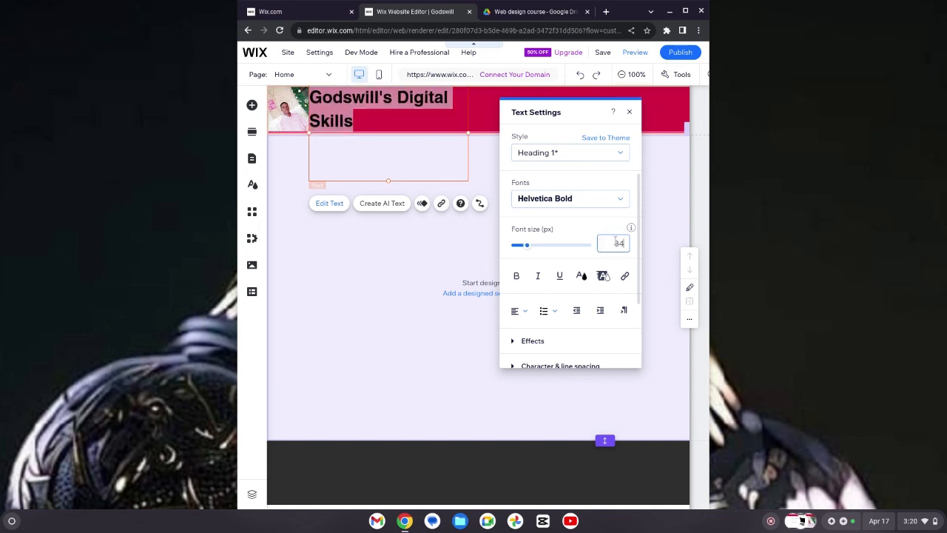
key("Down")
key("Down")
key("Down")
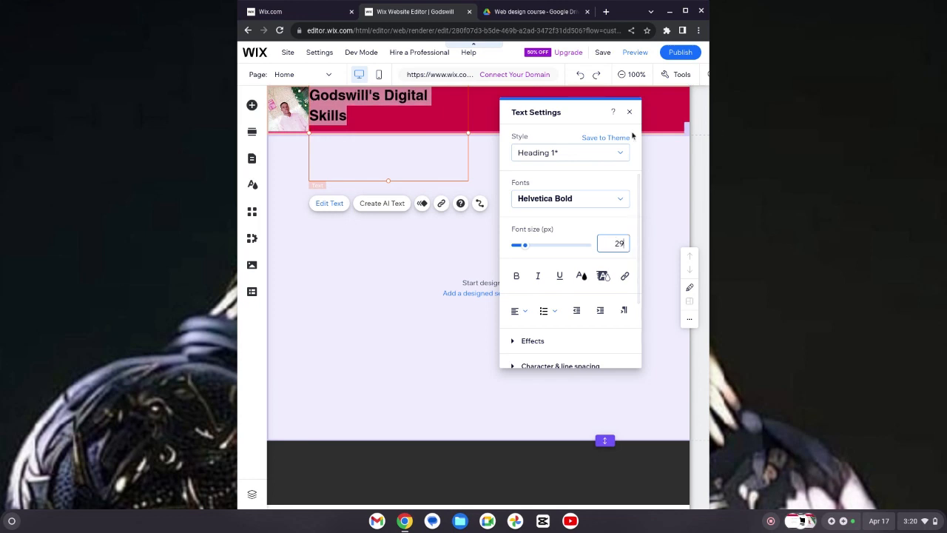
left_click(384, 291)
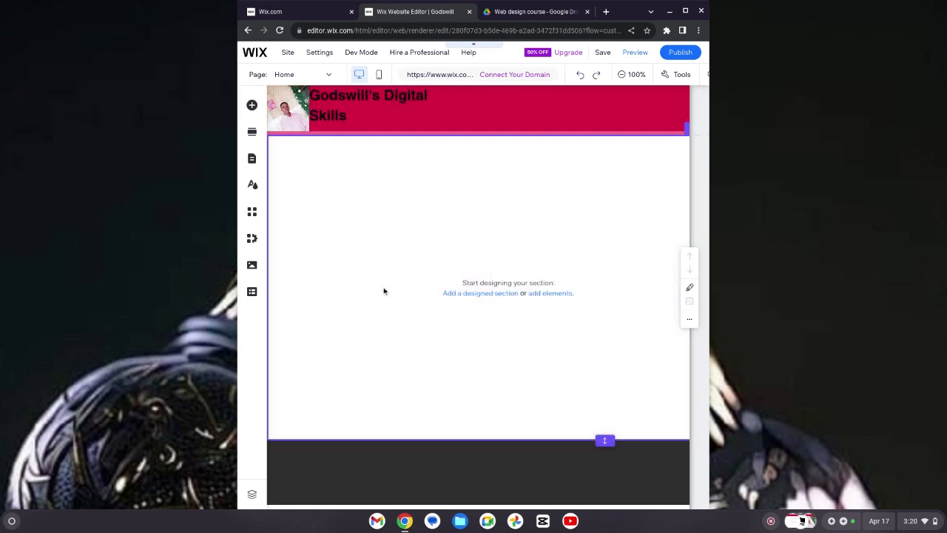
double_click(382, 102)
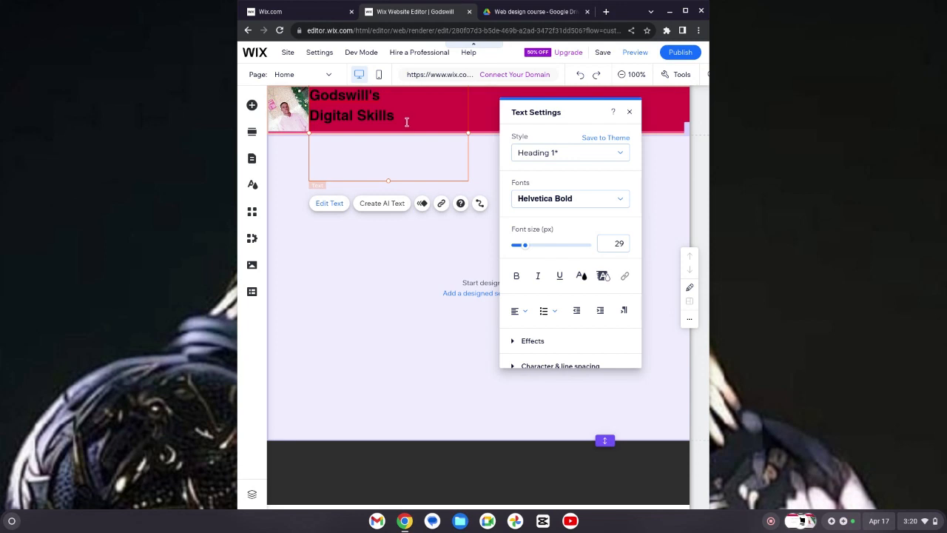
left_click(400, 282)
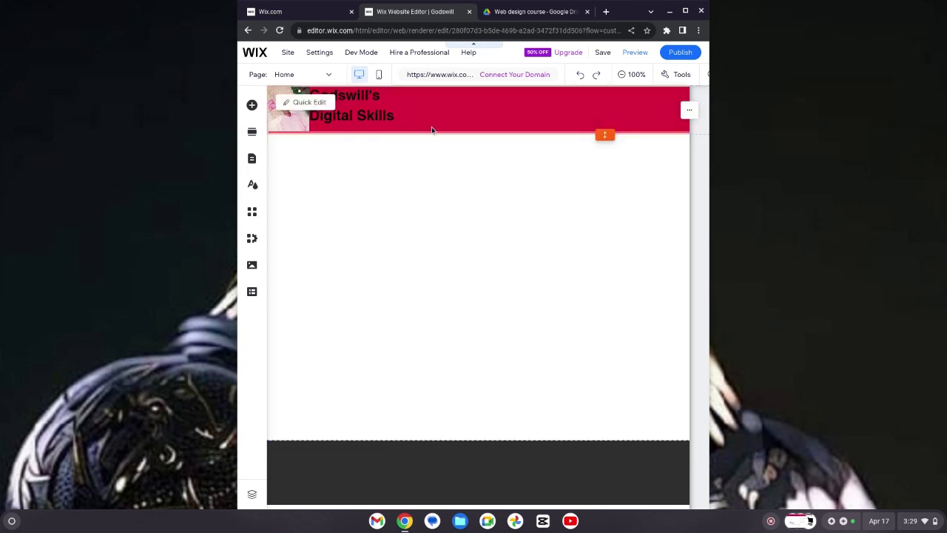
- Add a horizontal menu in the style with rounded purple and yellow items to the page's empty section
left_click(251, 106)
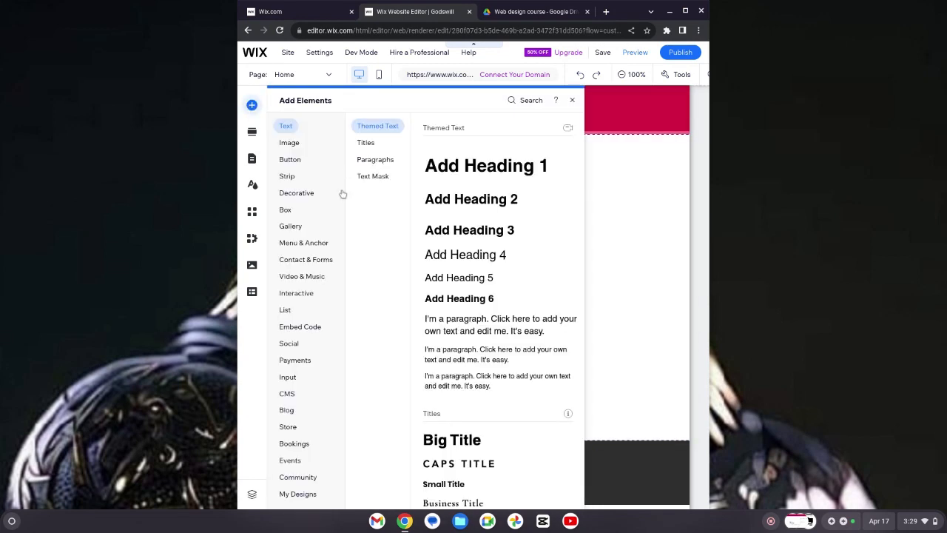
left_click(314, 246)
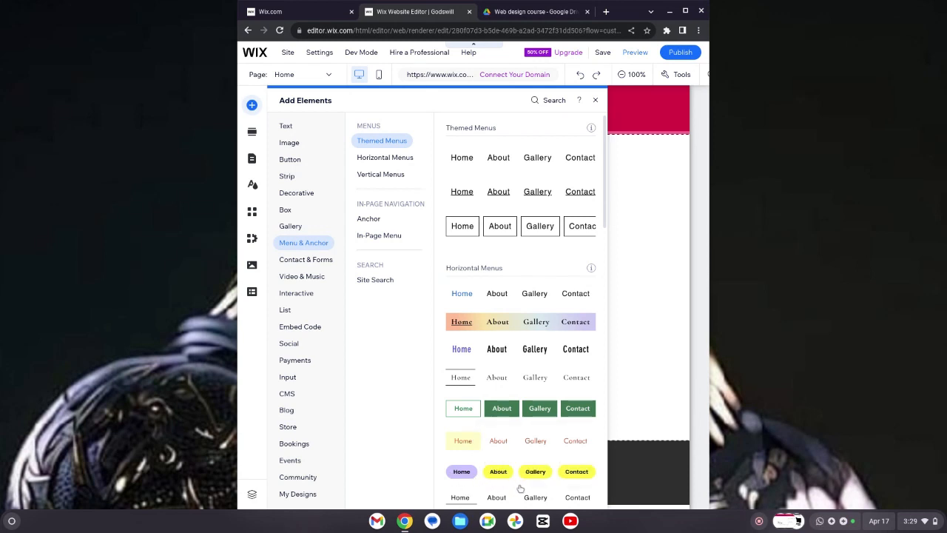
left_click(460, 472)
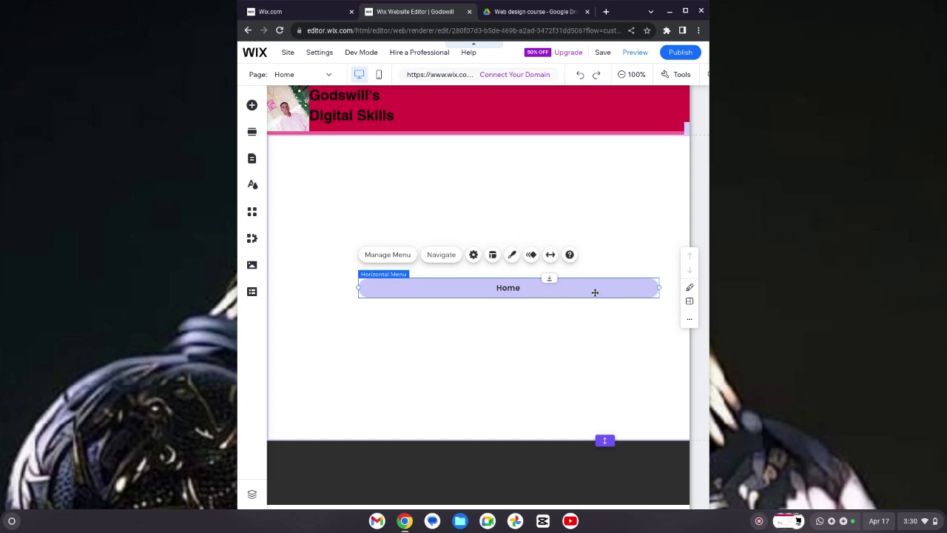
- Customize the horizontal menu's design by making the regular menu item text bold
left_click(512, 255)
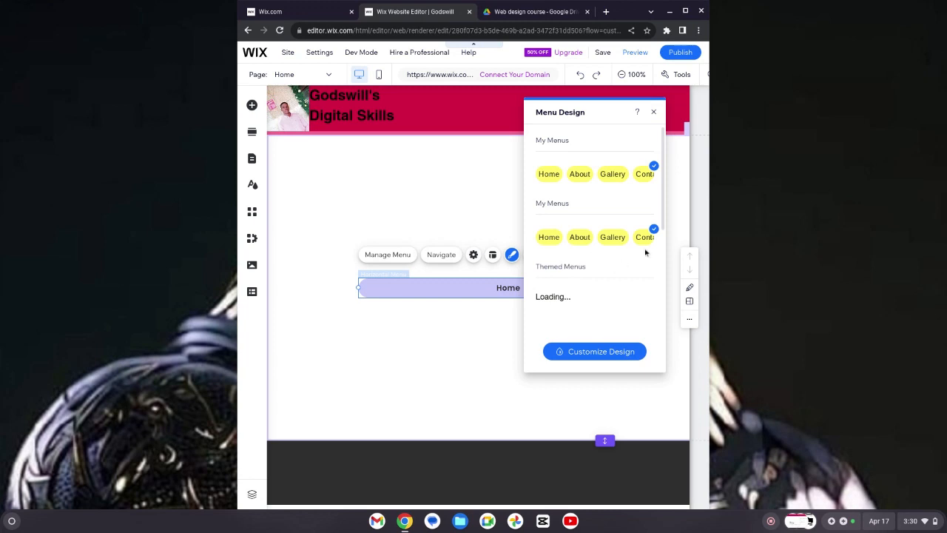
left_click(578, 351)
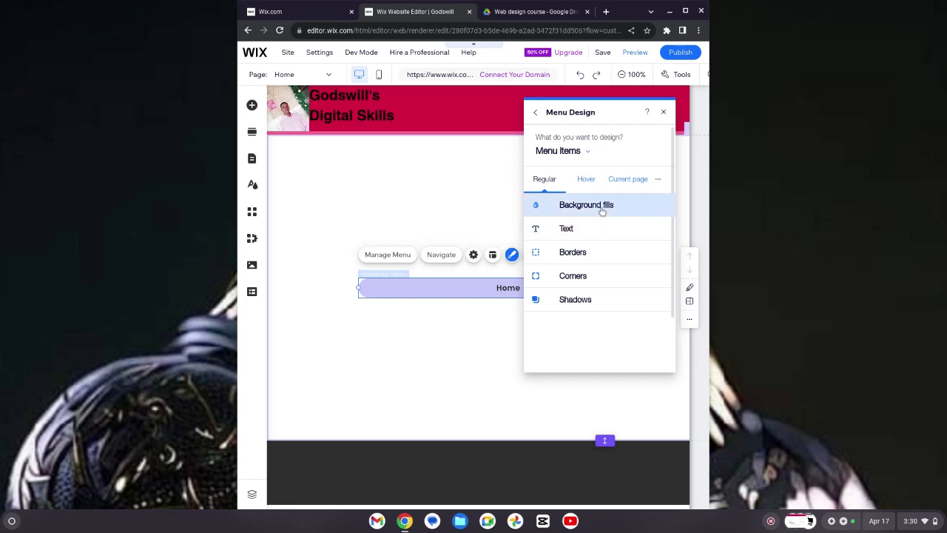
left_click(602, 212)
left_click(536, 228)
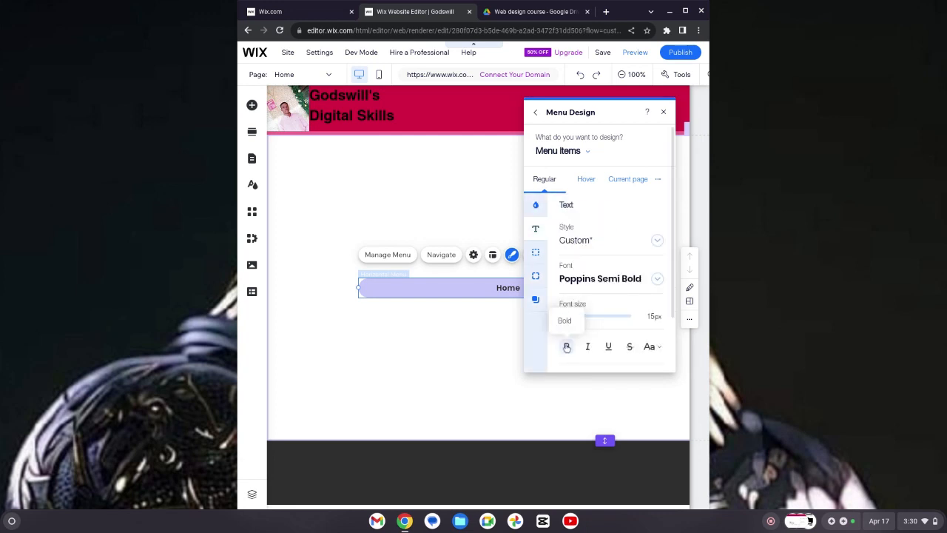
left_click(567, 347)
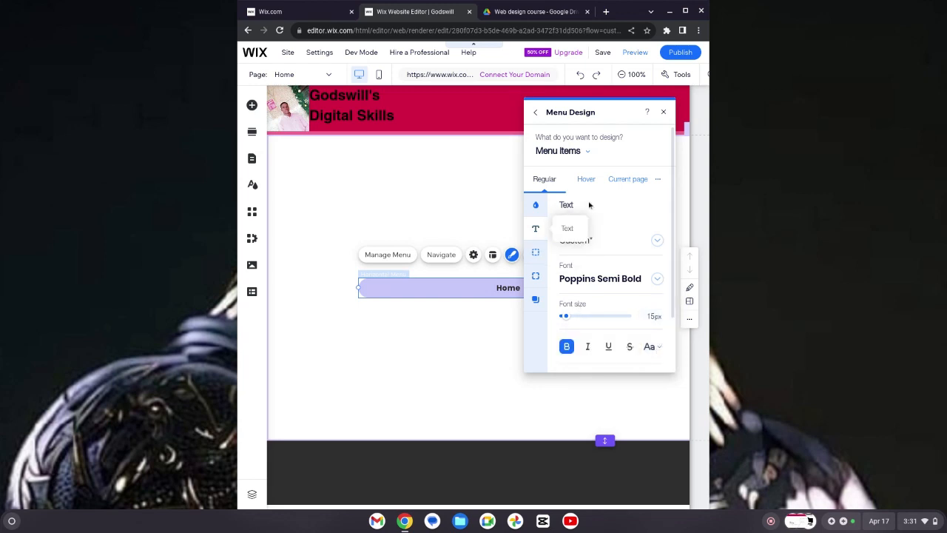
- Narrow the horizontal menu slightly and move it up into the red header beside the title
left_click_drag(502, 285, 478, 211)
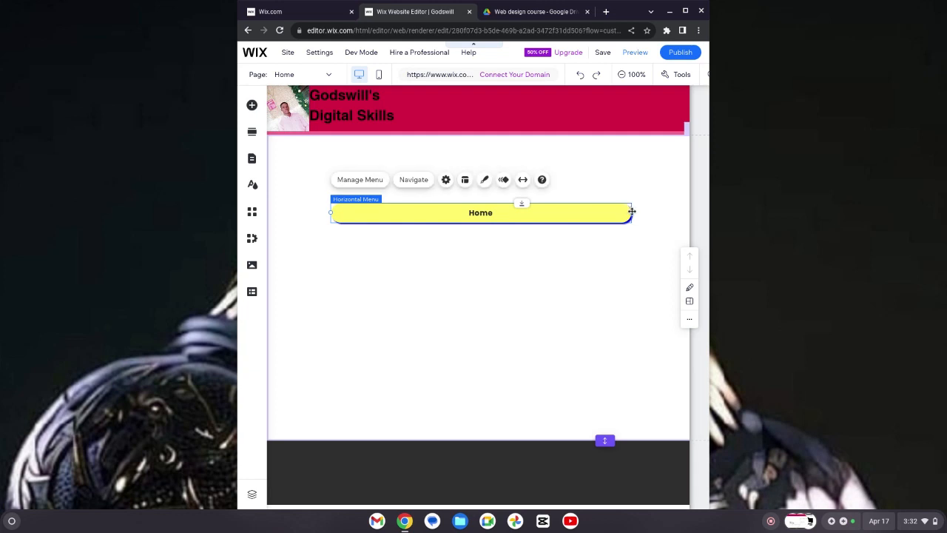
left_click_drag(632, 214, 604, 214)
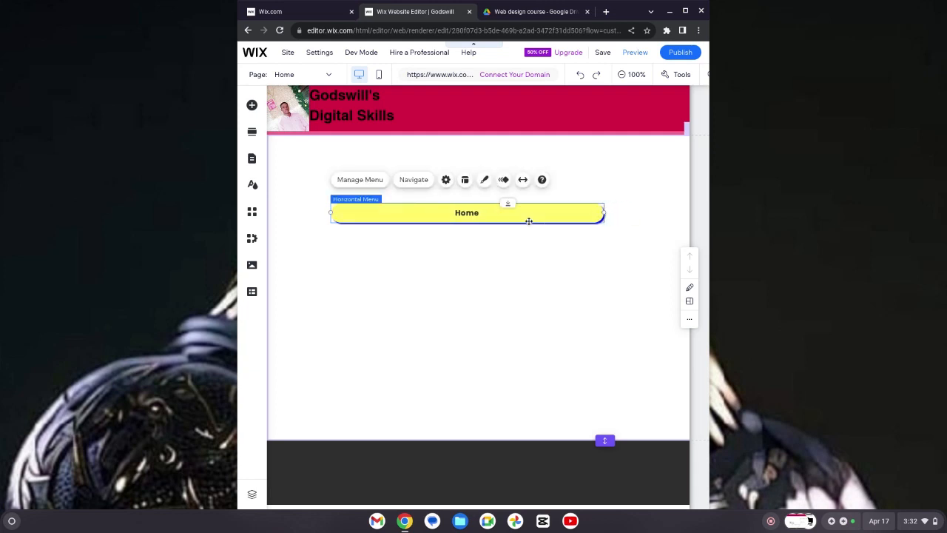
left_click_drag(521, 215, 590, 125)
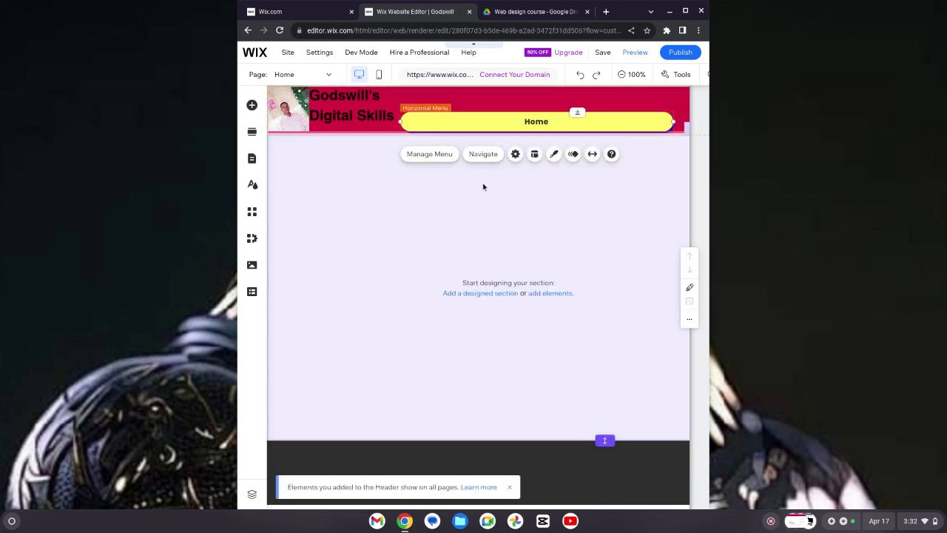
left_click(510, 200)
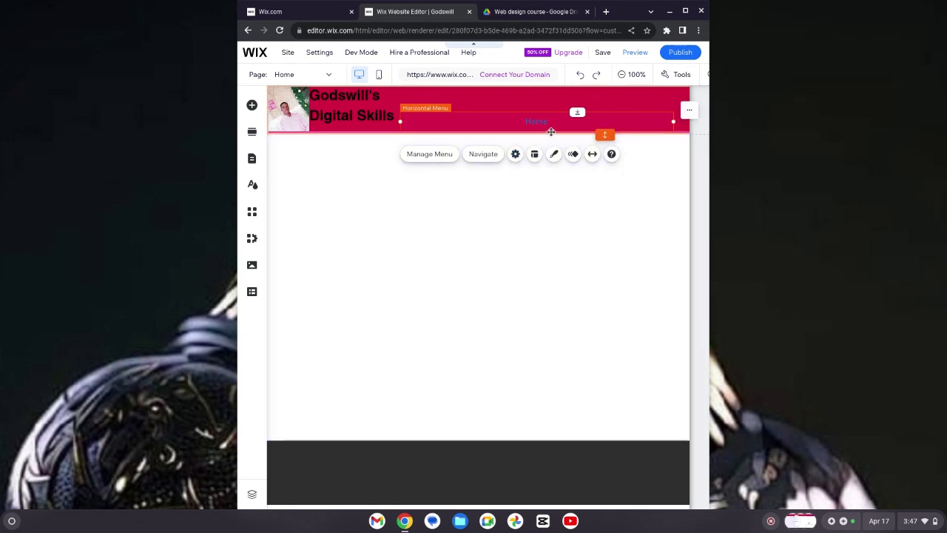
left_click(554, 159)
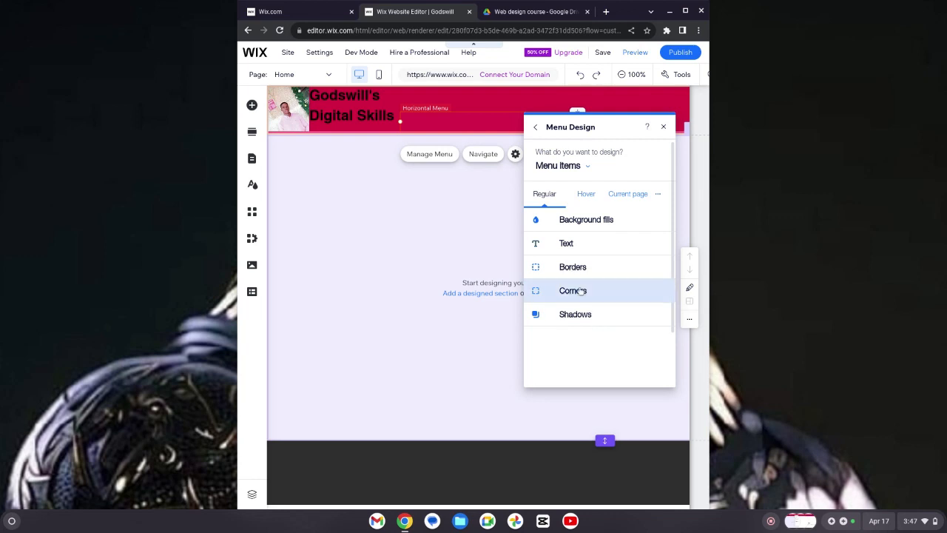
left_click(538, 129)
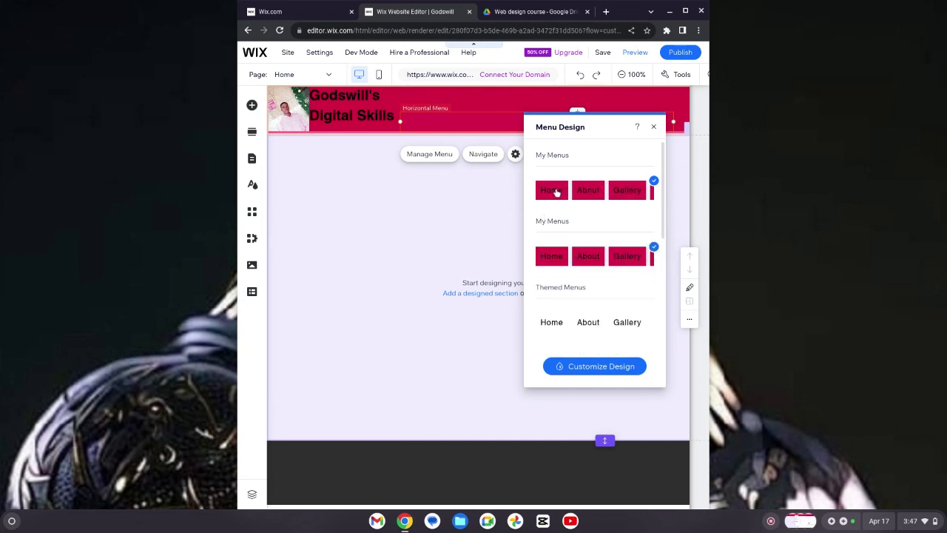
left_click(655, 129)
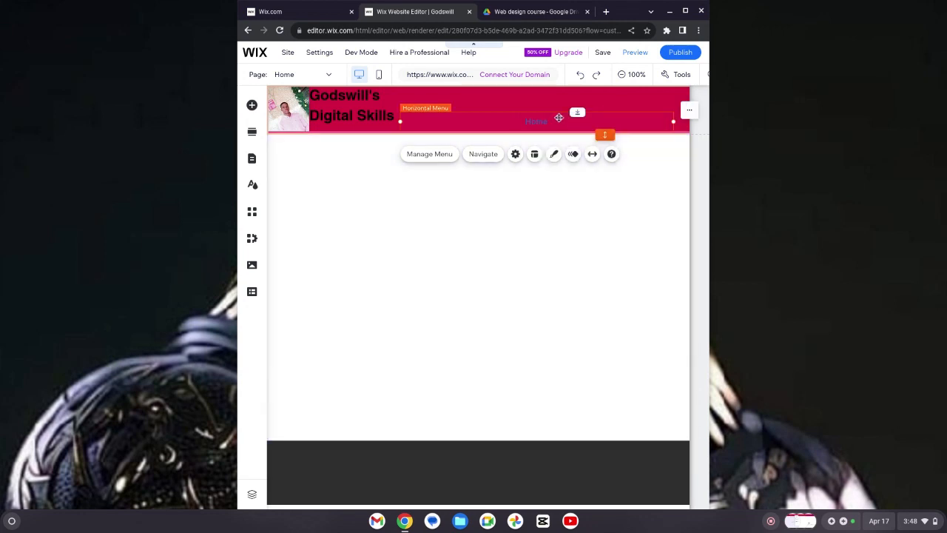
- Add a blank page to the site menu and name it "About"
left_click(252, 160)
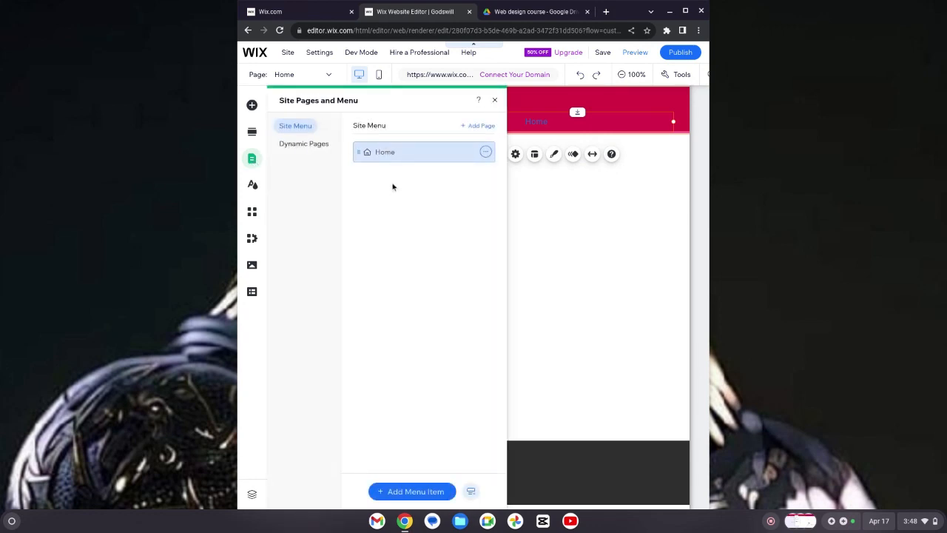
left_click(483, 127)
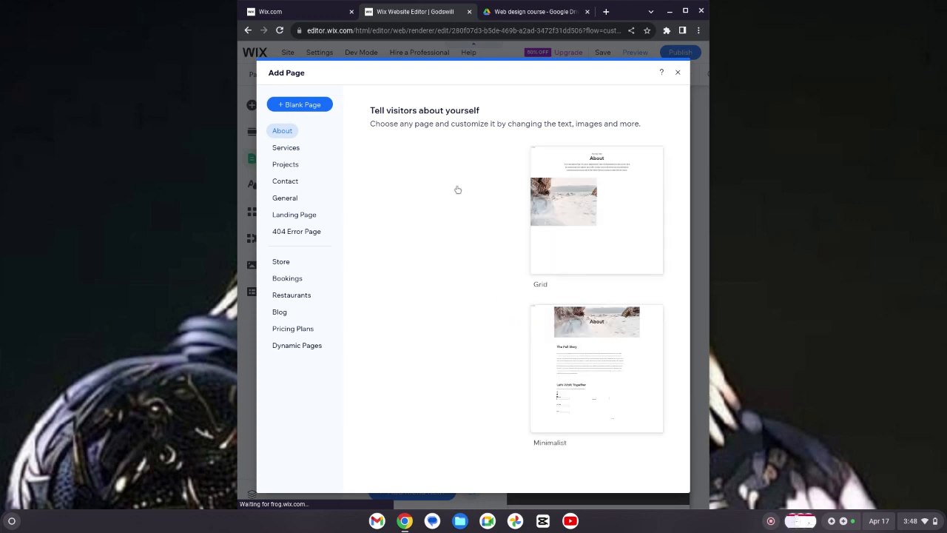
mouse_move(558, 216)
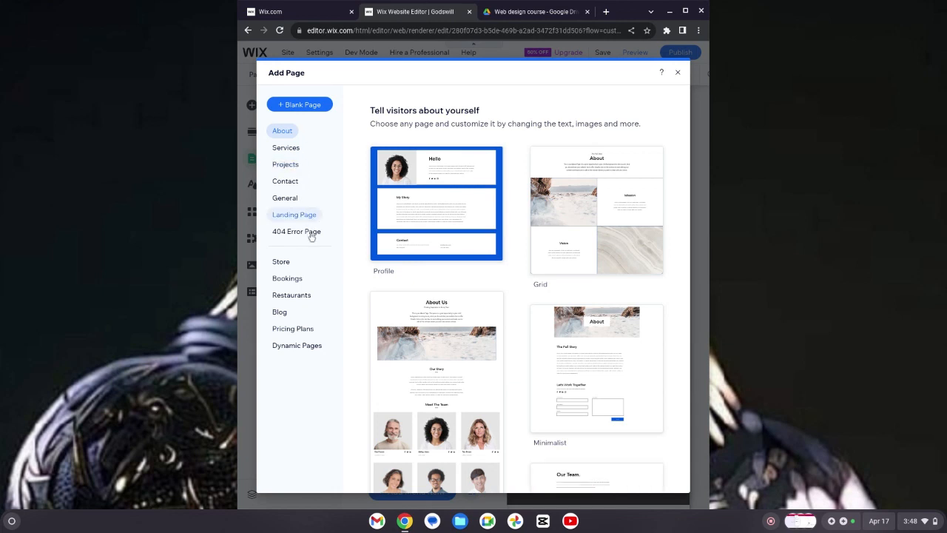
left_click(282, 312)
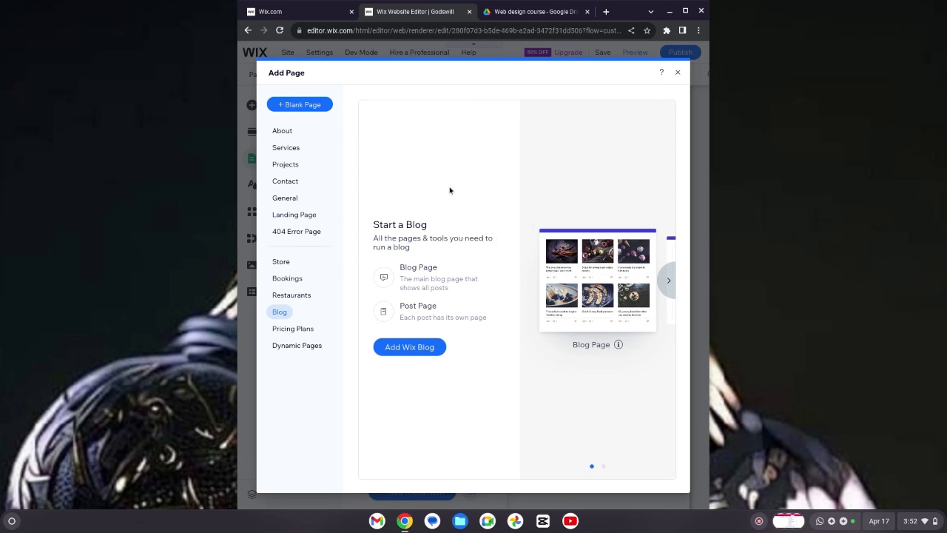
left_click(305, 106)
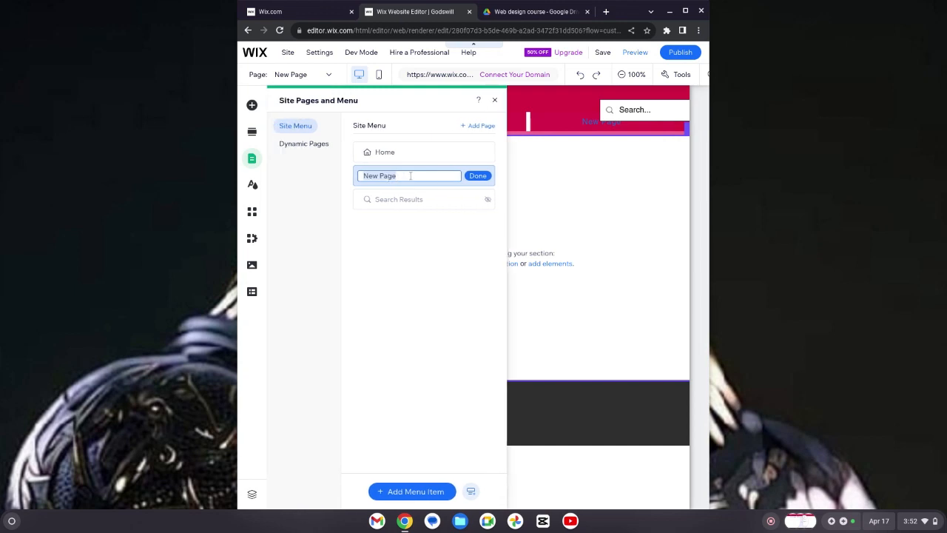
left_click(410, 176)
key("BackSpace")
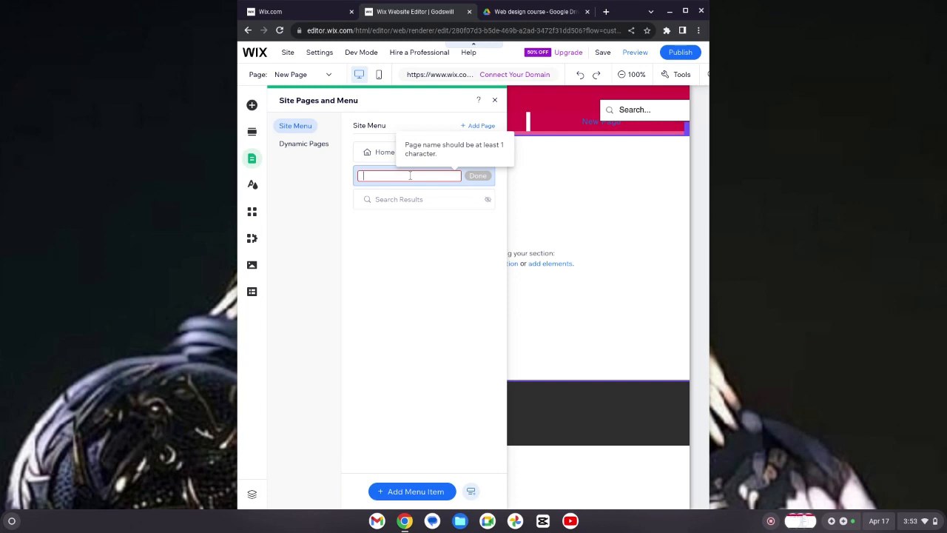
type("About")
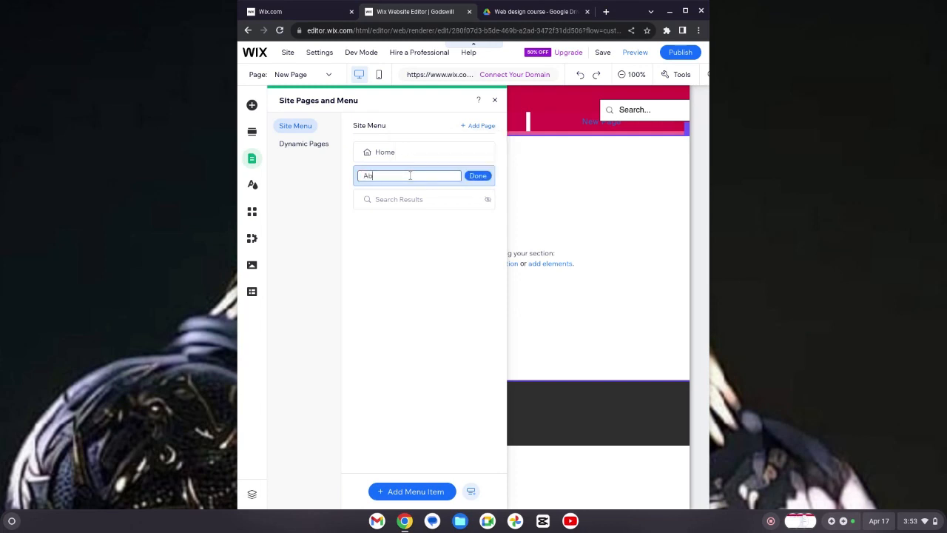
left_click(476, 176)
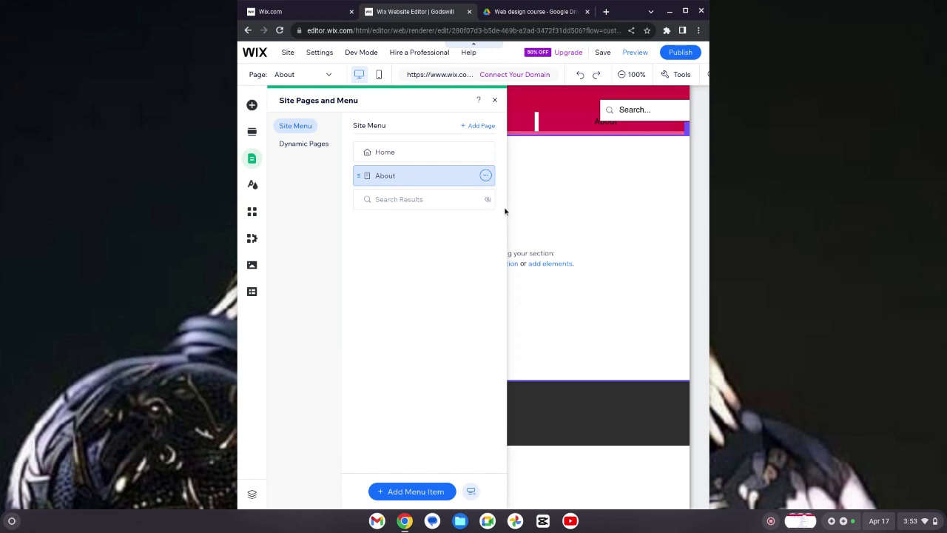
left_click(555, 175)
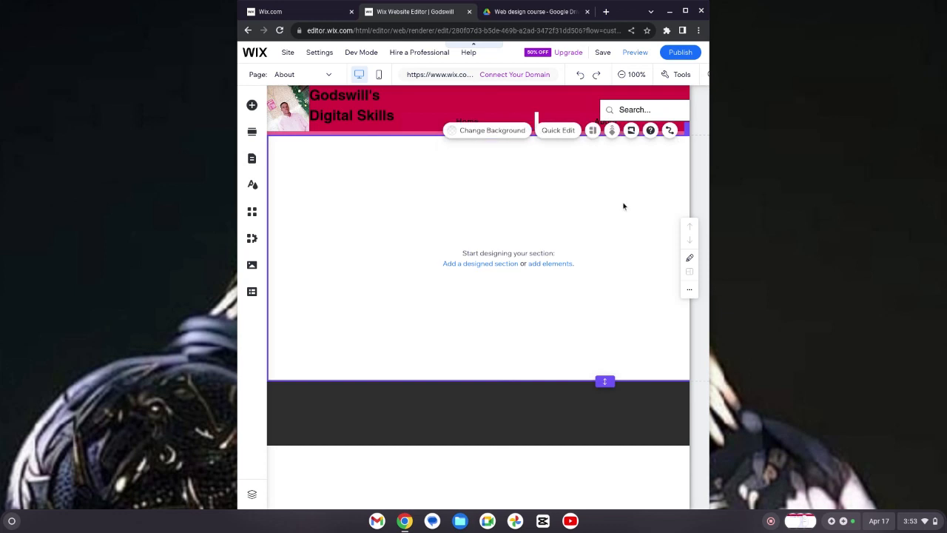
left_click(694, 110)
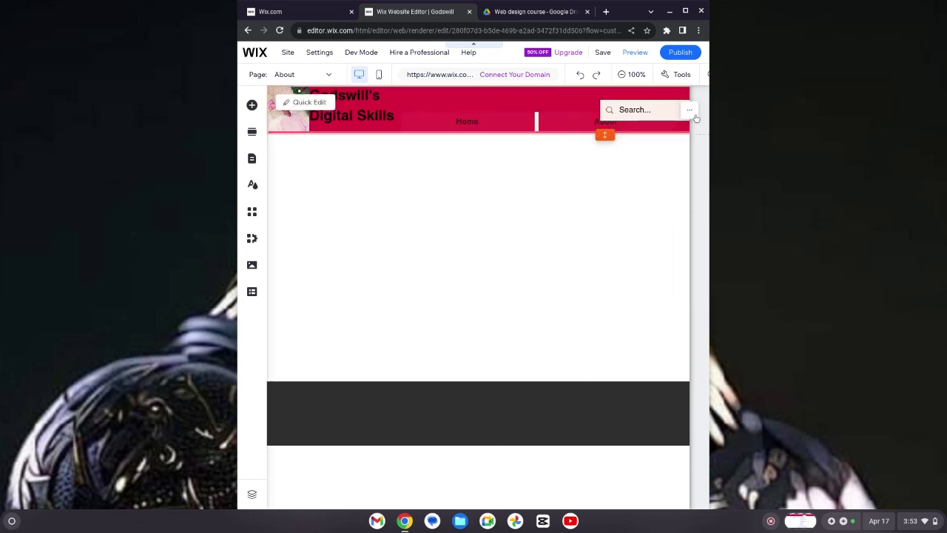
left_click(644, 180)
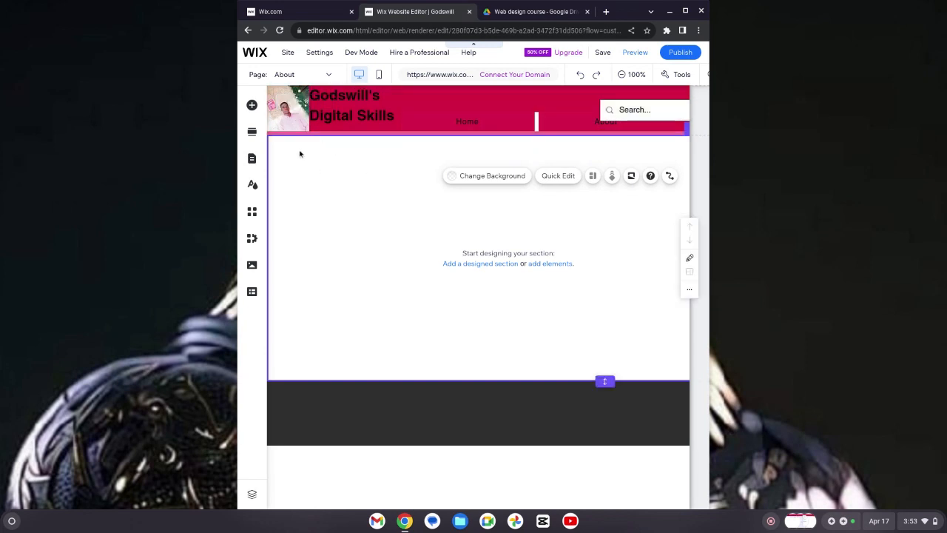
- Add another blank page to the site menu and name it "Blog"
left_click(250, 160)
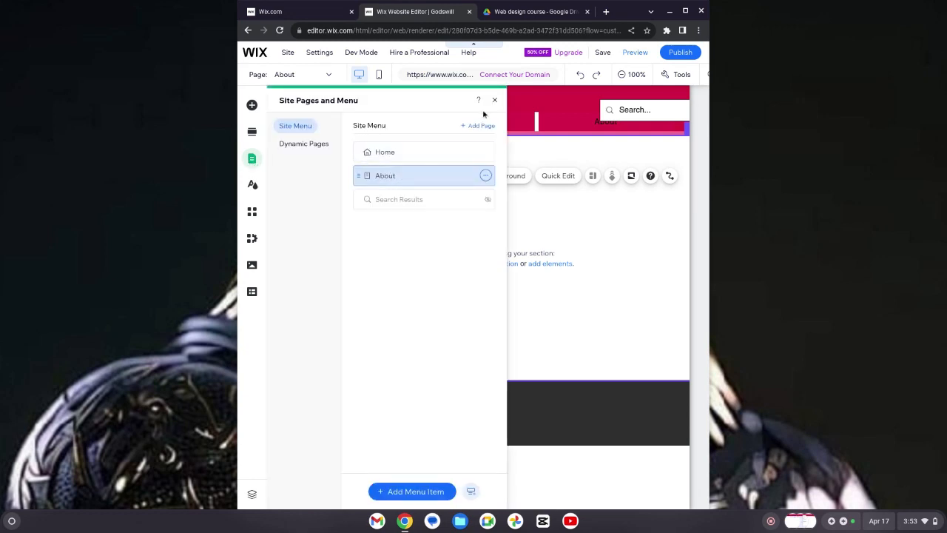
left_click(481, 127)
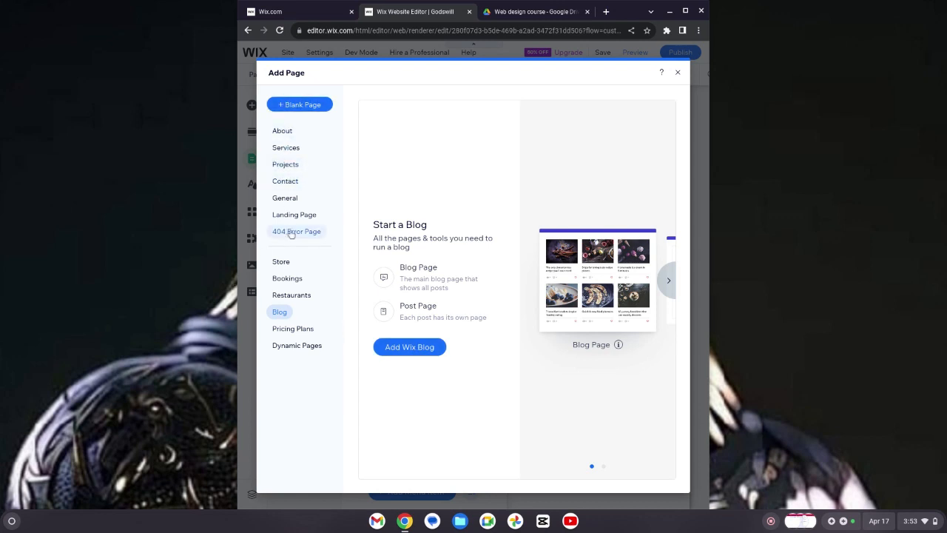
left_click(305, 105)
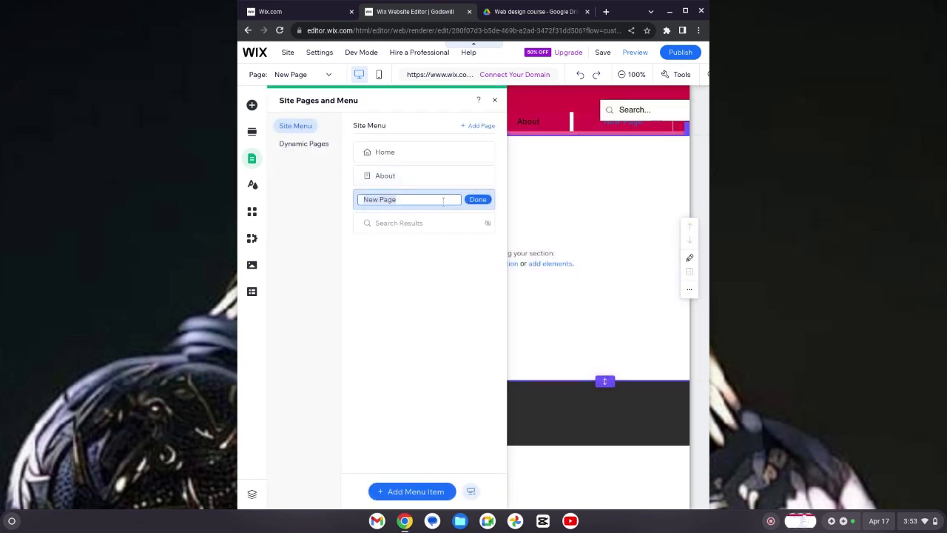
key("BackSpace")
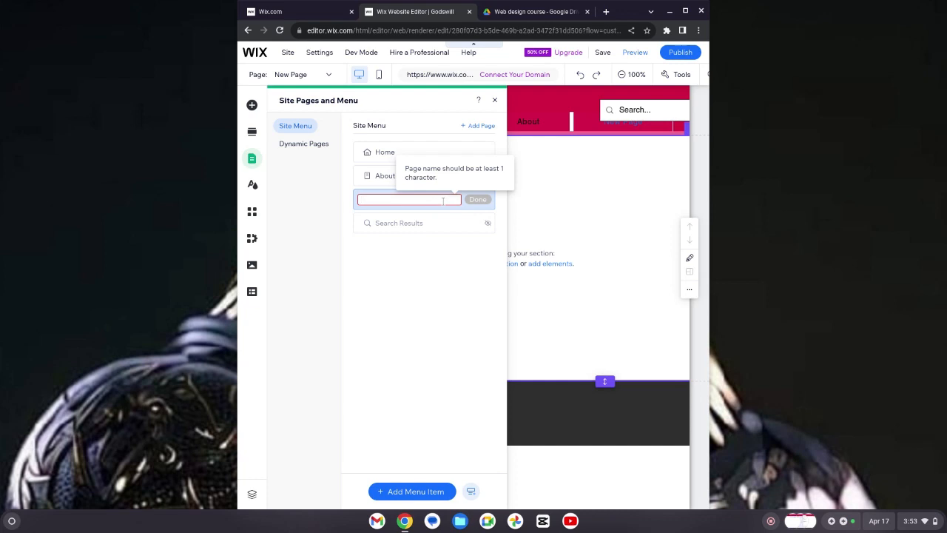
type("Blog")
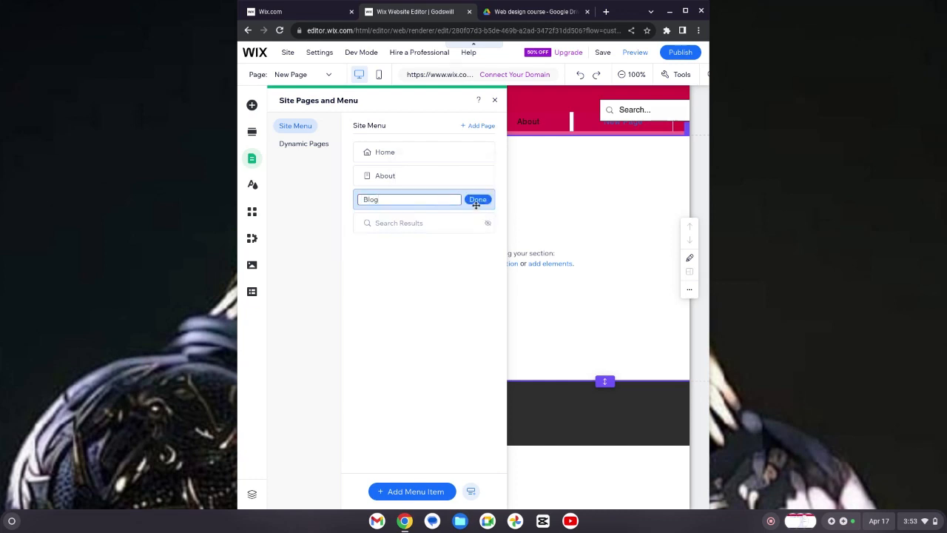
left_click(478, 199)
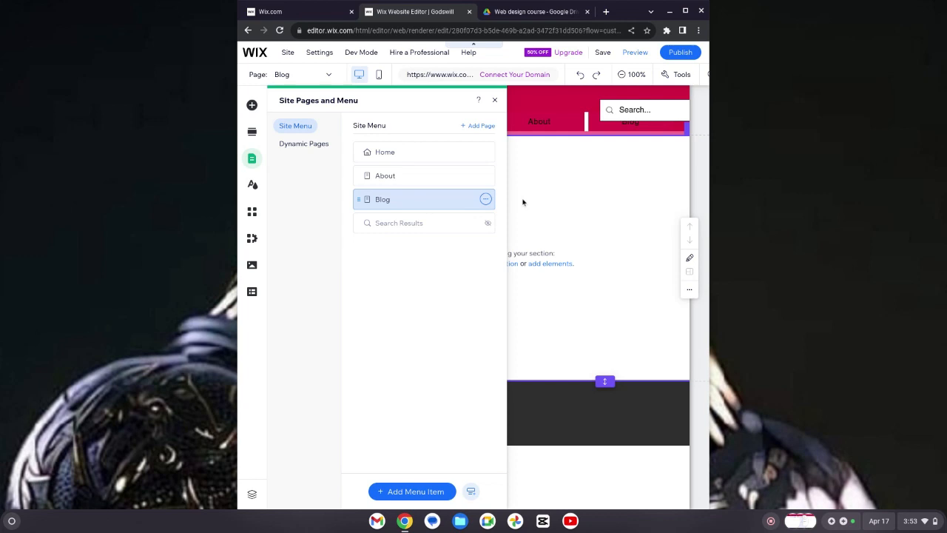
left_click(587, 182)
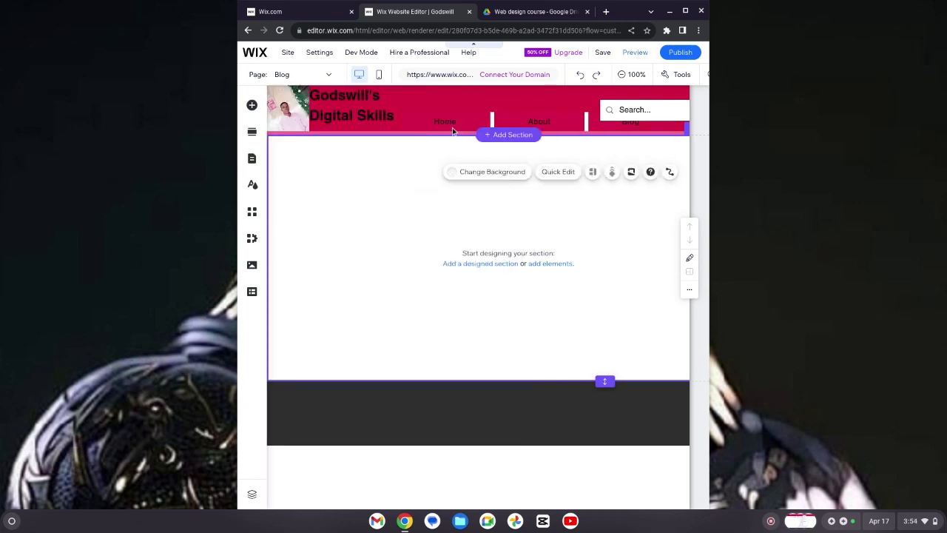